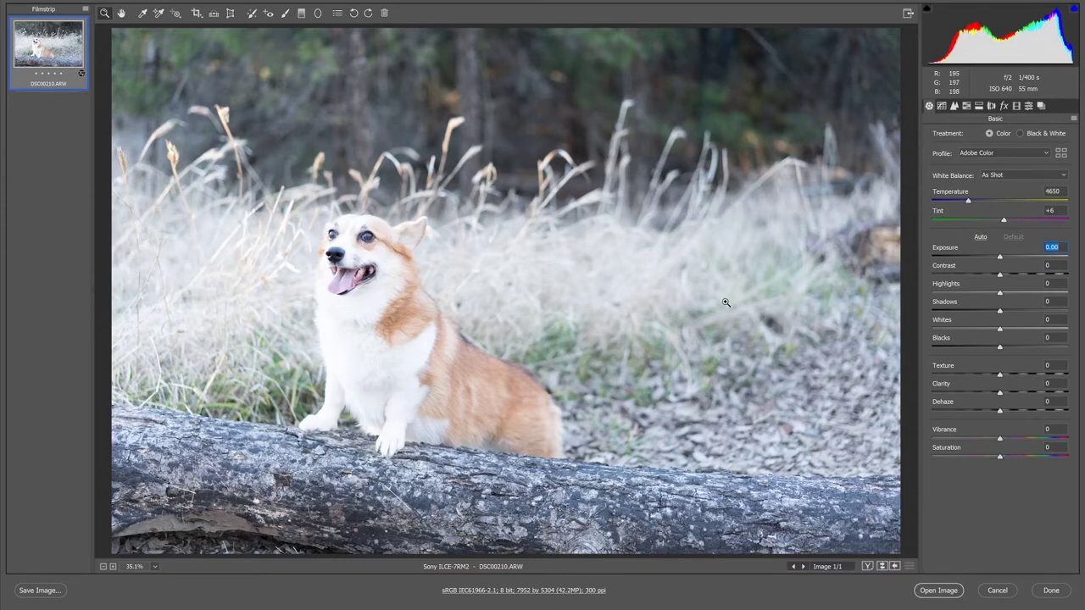
Lower the corgi photo's exposure to -1.05 in Camera Raw and open it in Photoshop.
{"action": "left_click_drag", "start_coordinate": [1000, 257], "coordinate": [985, 258]}
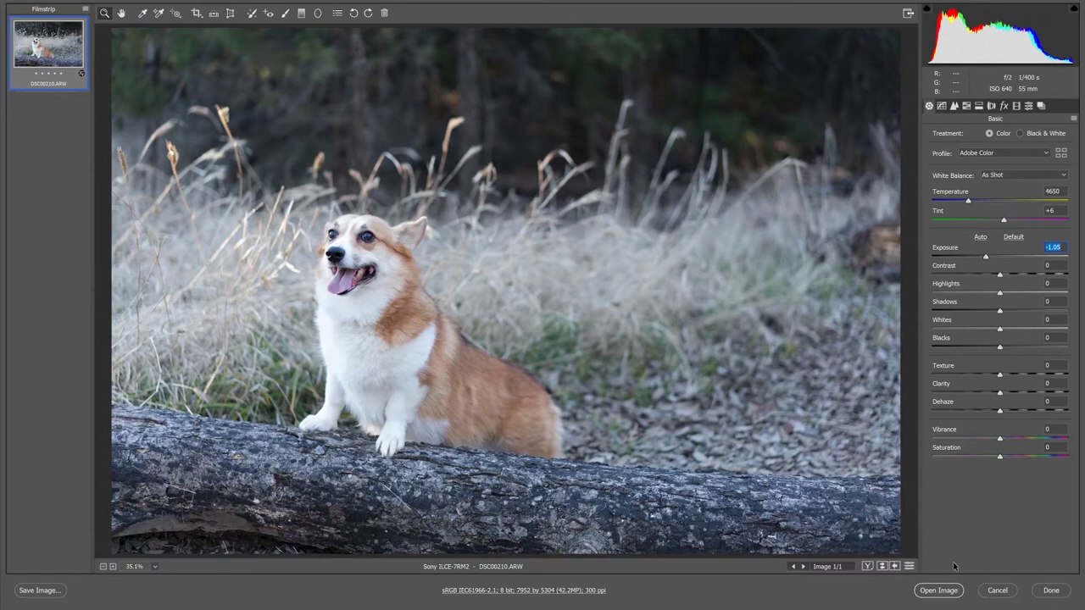
{"action": "left_click", "coordinate": [939, 590]}
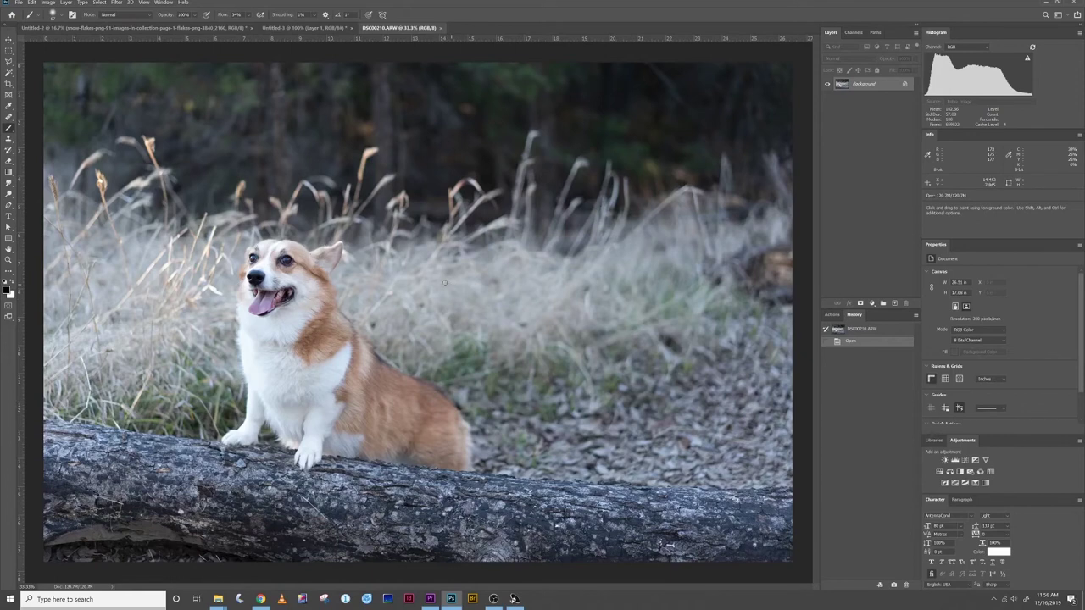
Paste the reindeer image from Untitled-3 into the corgi document and lower its opacity.
{"action": "left_click", "coordinate": [286, 28]}
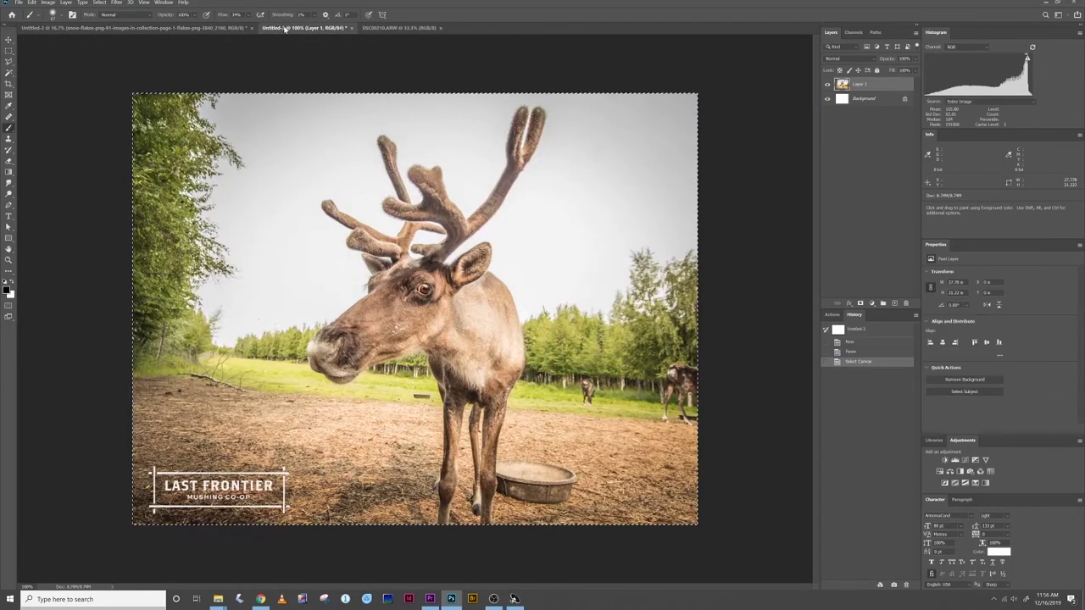
{"action": "left_click", "coordinate": [398, 28]}
{"action": "key", "text": "v"}
{"action": "key", "text": "ctrl+v"}
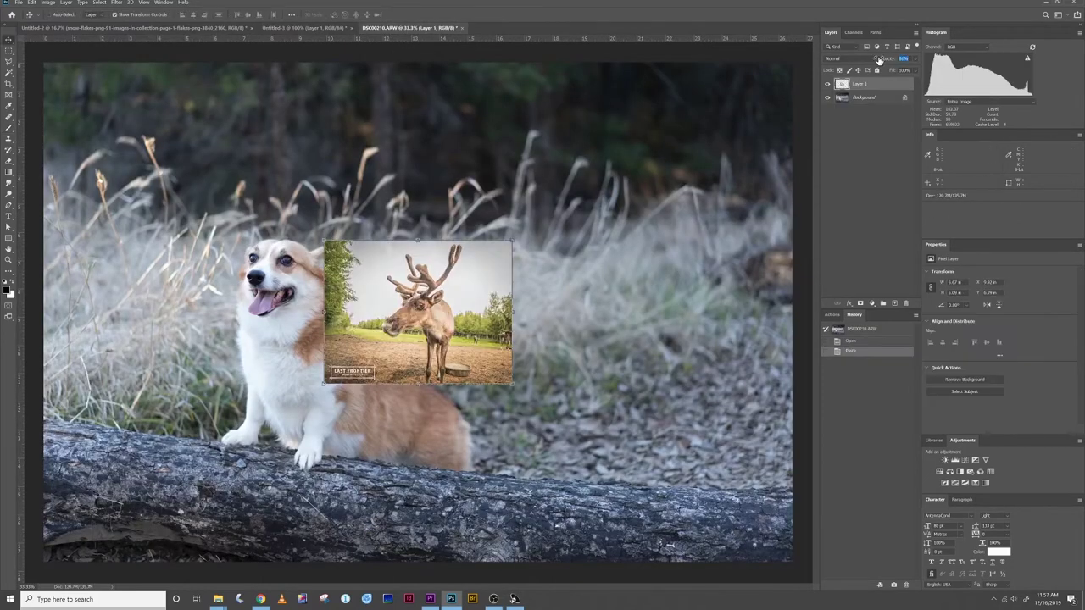
{"action": "left_click_drag", "start_coordinate": [877, 59], "coordinate": [872, 61]}
Enlarge the reindeer and move it over the corgi's head, zooming in to align them.
{"action": "left_click_drag", "start_coordinate": [511, 239], "coordinate": [763, 48]}
{"action": "left_click_drag", "start_coordinate": [655, 207], "coordinate": [396, 254]}
{"action": "left_click", "coordinate": [332, 222], "text": "ctrl"}
{"action": "left_click", "coordinate": [291, 227], "text": "ctrl+alt"}
{"action": "left_click", "coordinate": [358, 280], "text": "ctrl"}
{"action": "left_click", "coordinate": [561, 310], "text": "ctrl"}
{"action": "left_click_drag", "start_coordinate": [658, 252], "coordinate": [650, 261]}
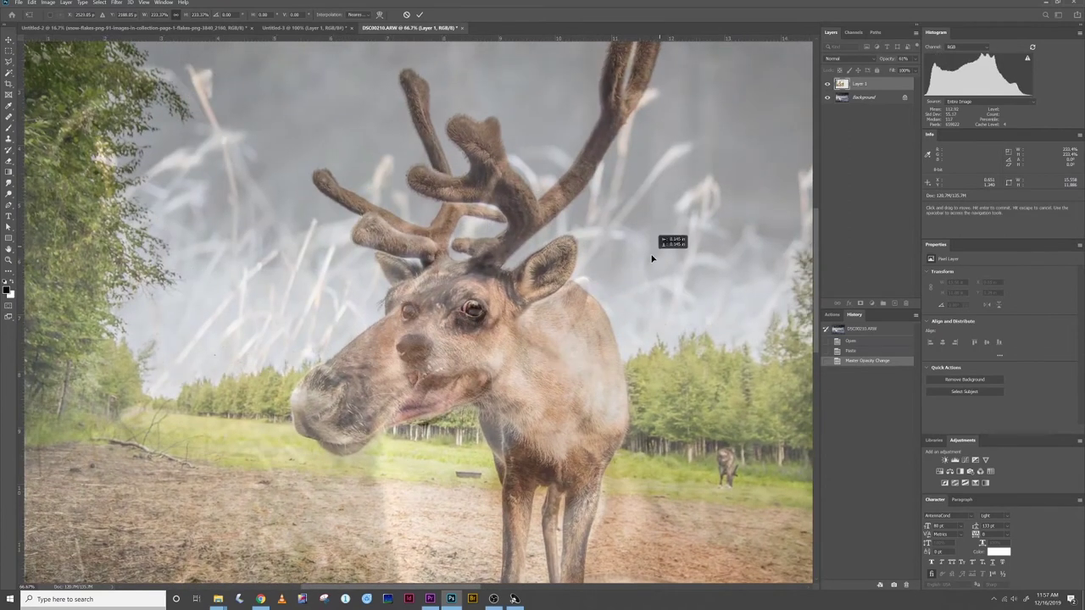
Fine-tune the reindeer's position over the head, commit the transform, and restore full opacity.
{"action": "scroll", "coordinate": [475, 280], "scroll_direction": "down", "scroll_amount": 4}
{"action": "left_click_drag", "start_coordinate": [593, 254], "coordinate": [563, 227]}
{"action": "scroll", "coordinate": [563, 227], "scroll_direction": "up", "scroll_amount": 3}
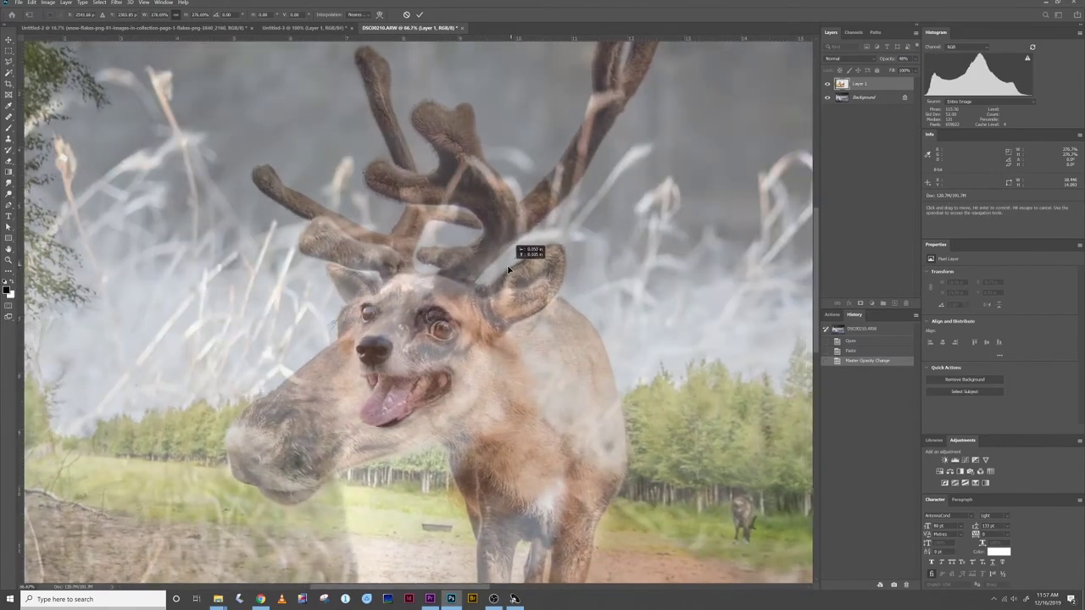
{"action": "scroll", "coordinate": [521, 243], "scroll_direction": "down", "scroll_amount": 4}
{"action": "scroll", "coordinate": [344, 232], "scroll_direction": "up", "scroll_amount": 2}
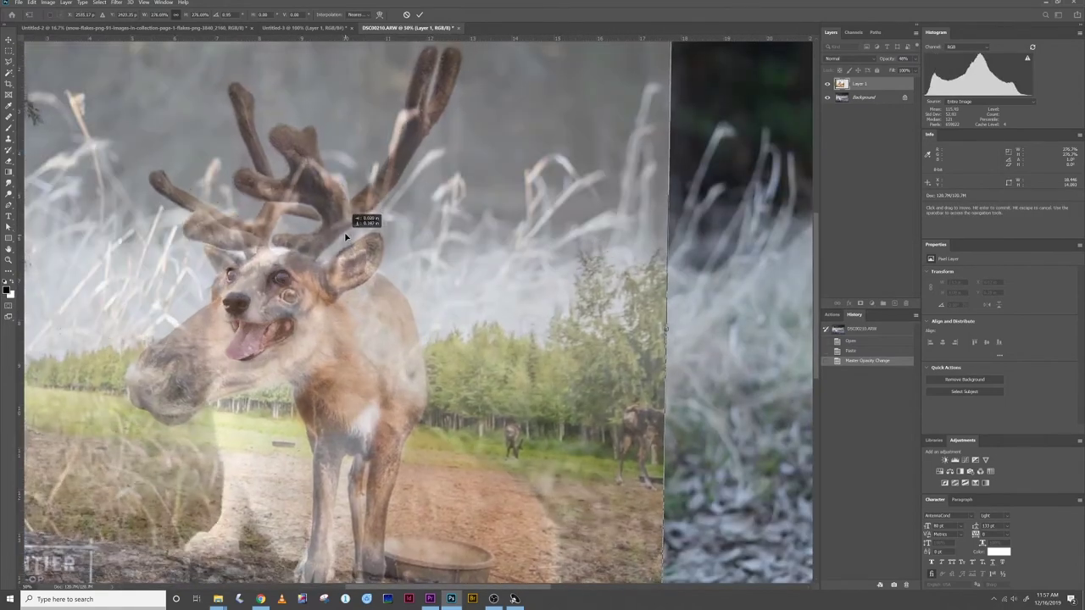
{"action": "key", "text": "Return"}
{"action": "key", "text": "0"}
{"action": "scroll", "coordinate": [401, 249], "scroll_direction": "down", "scroll_amount": 4}
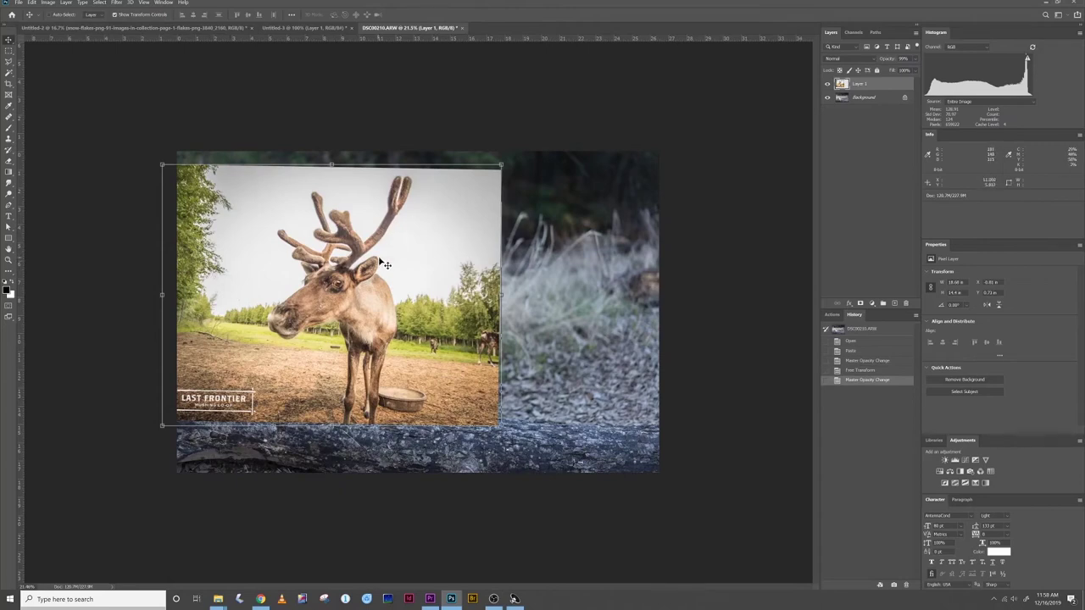
Select the reindeer with Select > Subject and turn the selection into a layer mask.
{"action": "left_click", "coordinate": [100, 3]}
{"action": "left_click", "coordinate": [106, 96]}
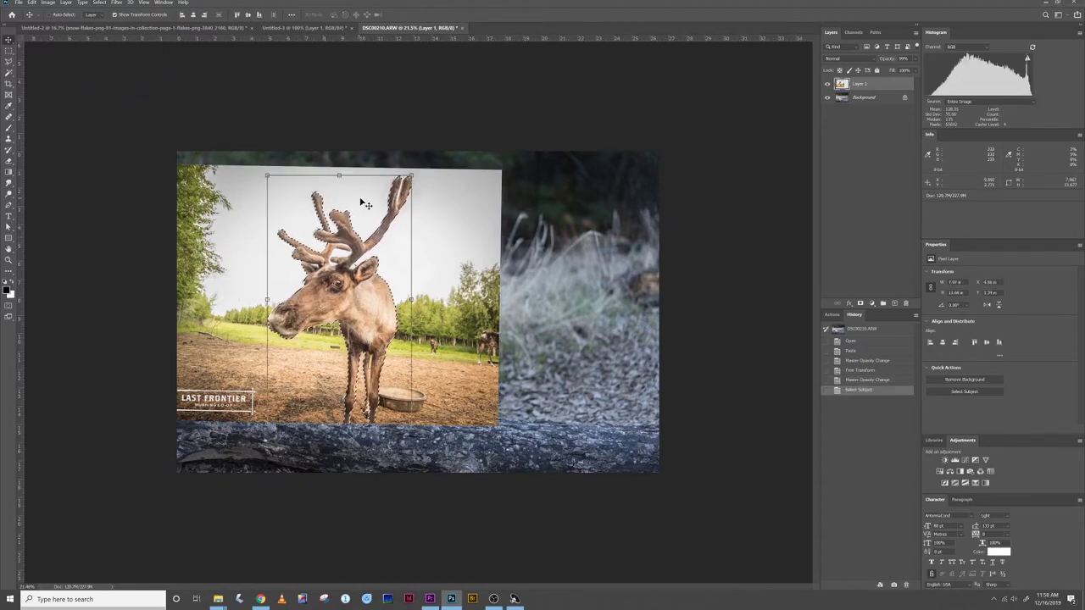
{"action": "left_click", "coordinate": [860, 302]}
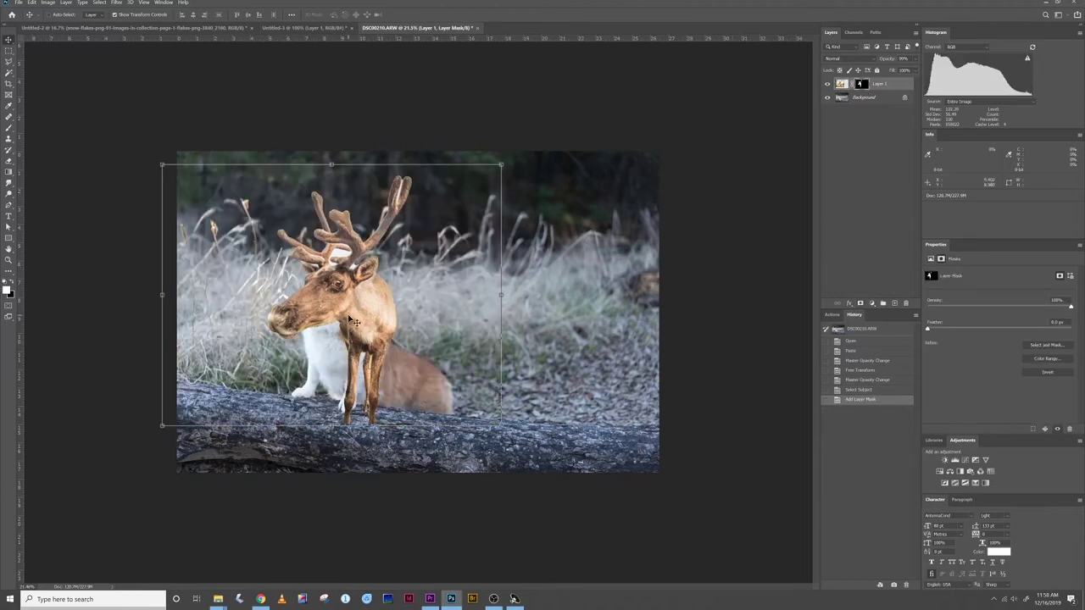
{"action": "key", "text": "ctrl+plus"}
{"action": "key", "text": "ctrl+plus"}
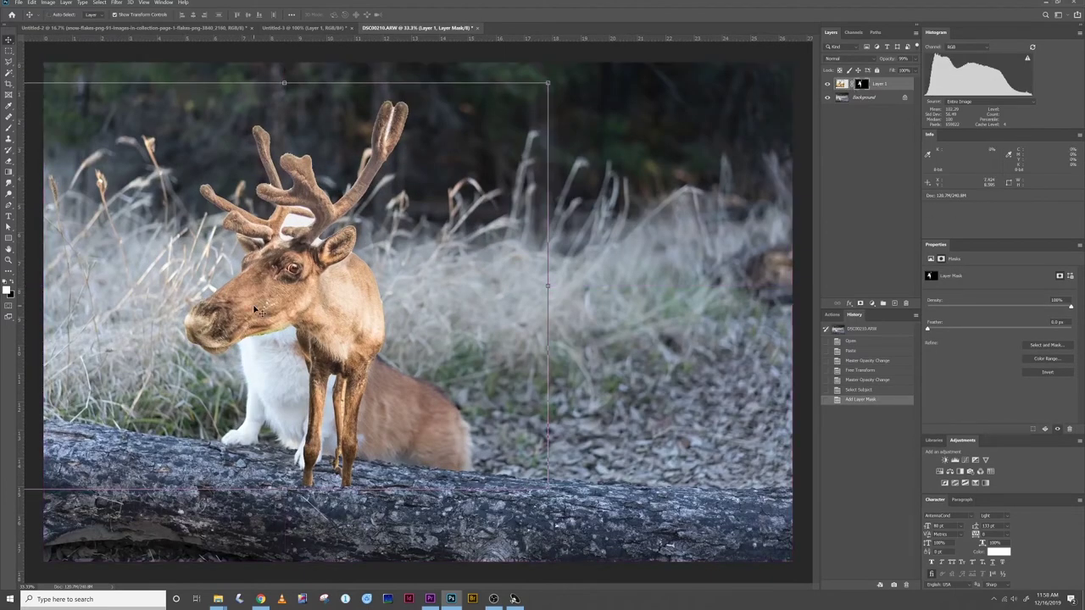
Set up a resized Brush with black as the foreground colour for mask painting.
{"action": "key", "text": "b"}
{"action": "mouse_move", "coordinate": [344, 333]}
{"action": "left_mouse_down"}
{"action": "mouse_move", "coordinate": [366, 355]}
{"action": "mouse_move", "coordinate": [254, 449]}
{"action": "left_mouse_up"}
{"action": "key", "text": "x"}
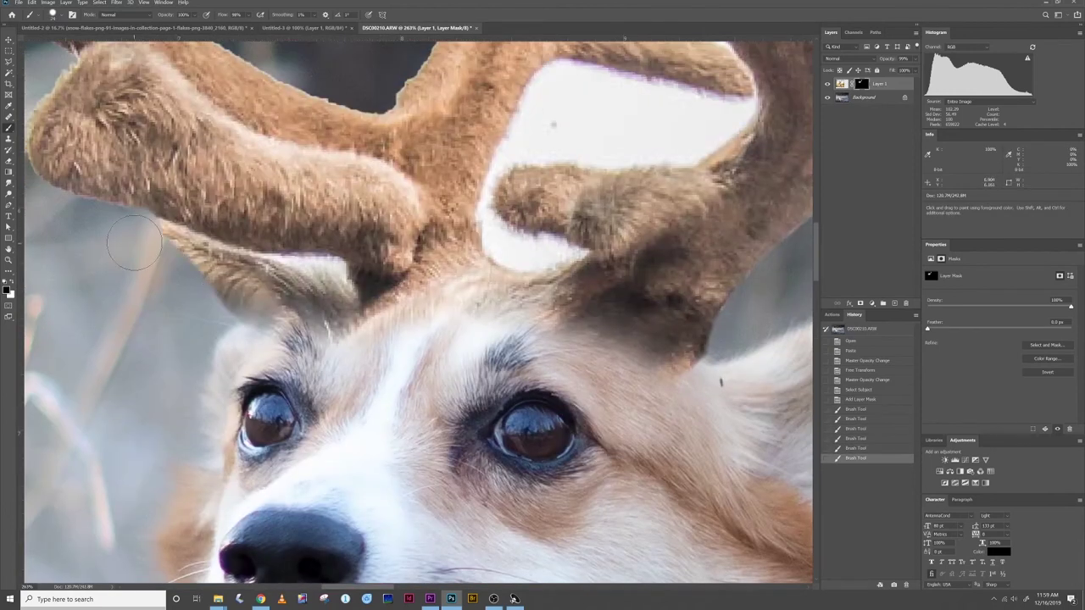
Paint out the dark fur above the corgi's right eye and the gap between the antlers.
{"action": "left_click_drag", "start_coordinate": [472, 381], "coordinate": [513, 390]}
{"action": "left_click_drag", "start_coordinate": [381, 288], "coordinate": [678, 356]}
{"action": "left_click_drag", "start_coordinate": [712, 373], "coordinate": [661, 398]}
{"action": "left_click_drag", "start_coordinate": [644, 356], "coordinate": [560, 288]}
{"action": "left_click_drag", "start_coordinate": [447, 291], "coordinate": [447, 291]}
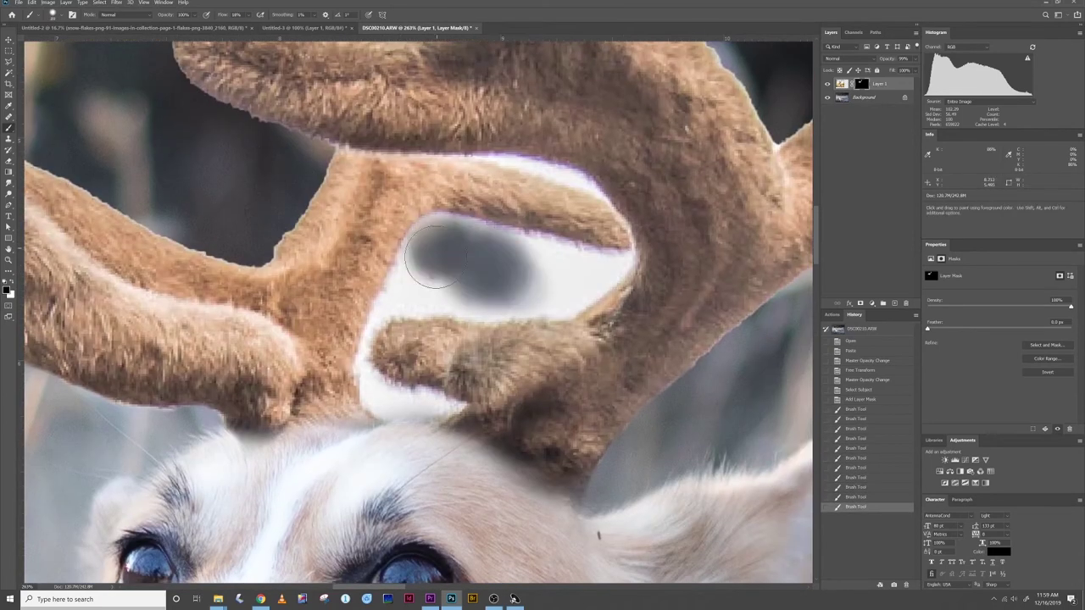
{"action": "left_click_drag", "start_coordinate": [593, 254], "coordinate": [407, 255]}
{"action": "mouse_move", "coordinate": [381, 288]}
{"action": "left_mouse_down"}
{"action": "mouse_move", "coordinate": [551, 245]}
{"action": "mouse_move", "coordinate": [474, 305]}
{"action": "left_mouse_up"}
Mask out the white gap and sky strip, clean up the antler edges and tips, and zoom to fit.
{"action": "mouse_move", "coordinate": [407, 411]}
{"action": "left_mouse_down"}
{"action": "mouse_move", "coordinate": [376, 388]}
{"action": "mouse_move", "coordinate": [369, 322]}
{"action": "mouse_move", "coordinate": [461, 407]}
{"action": "left_mouse_up"}
{"action": "left_click_drag", "start_coordinate": [474, 237], "coordinate": [610, 246]}
{"action": "mouse_move", "coordinate": [585, 178]}
{"action": "left_mouse_down"}
{"action": "mouse_move", "coordinate": [495, 159]}
{"action": "mouse_move", "coordinate": [569, 172]}
{"action": "mouse_move", "coordinate": [593, 182]}
{"action": "left_mouse_up"}
{"action": "left_click_drag", "start_coordinate": [593, 182], "coordinate": [475, 157]}
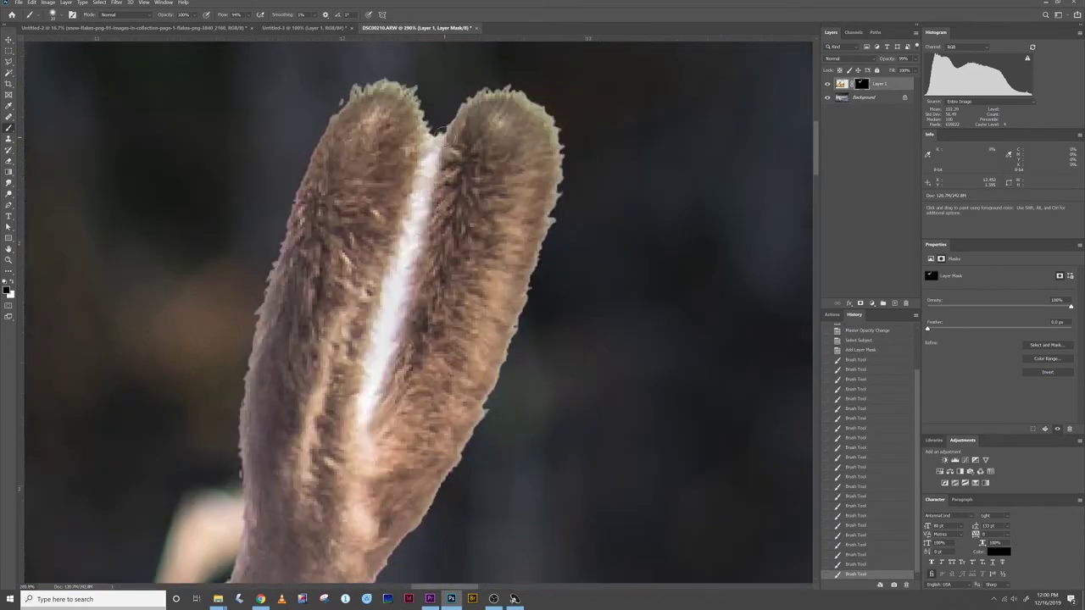
{"action": "left_click_drag", "start_coordinate": [415, 127], "coordinate": [390, 373]}
{"action": "left_click_drag", "start_coordinate": [398, 296], "coordinate": [373, 406]}
{"action": "key", "text": "ctrl+0"}
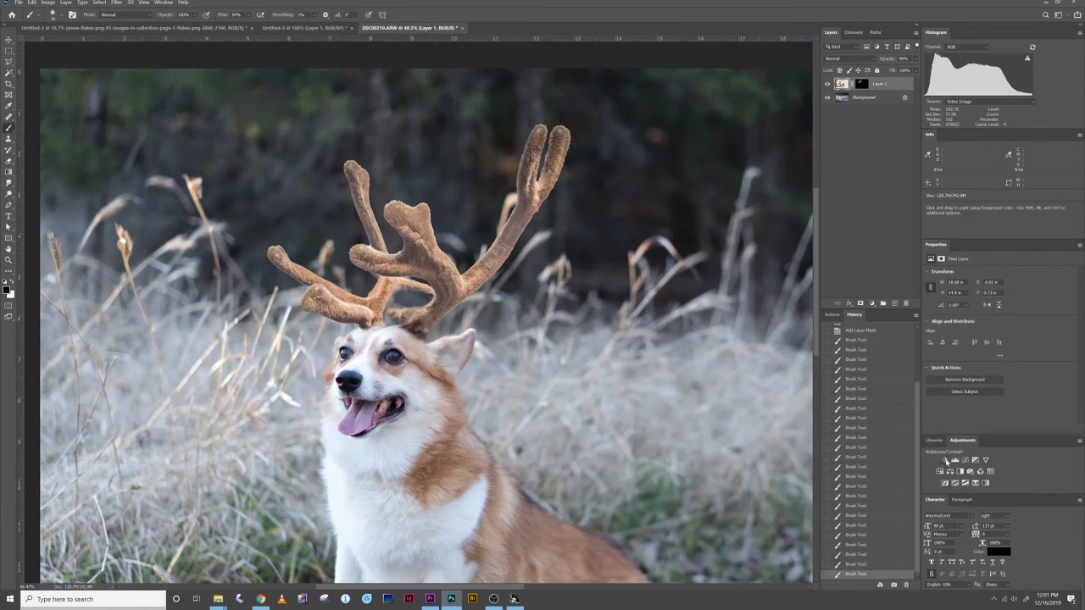
Add a Brightness/Contrast layer clipped to the antlers and lower its brightness.
{"action": "left_click", "coordinate": [946, 460]}
{"action": "left_click_drag", "start_coordinate": [999, 299], "coordinate": [991, 298]}
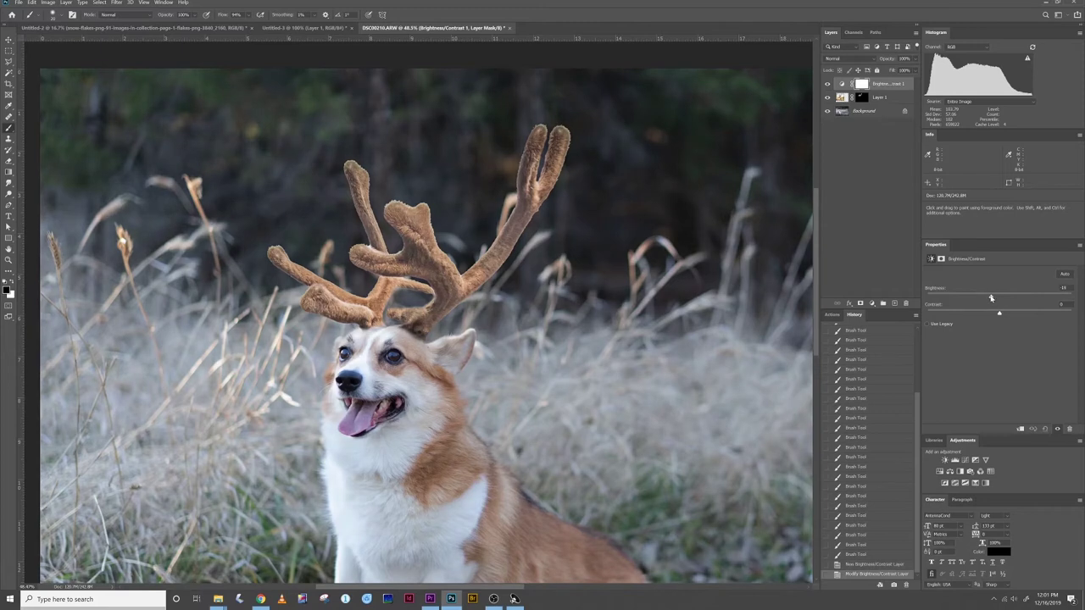
{"action": "left_click", "coordinate": [892, 89], "text": "alt"}
{"action": "left_click_drag", "start_coordinate": [987, 297], "coordinate": [970, 298]}
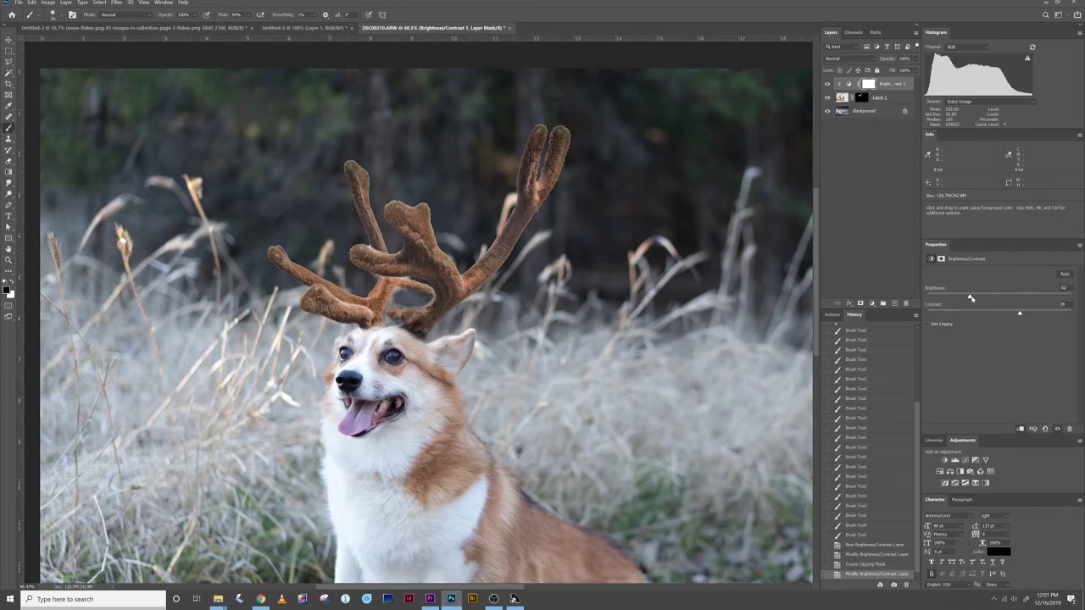
{"action": "left_click_drag", "start_coordinate": [971, 297], "coordinate": [978, 298]}
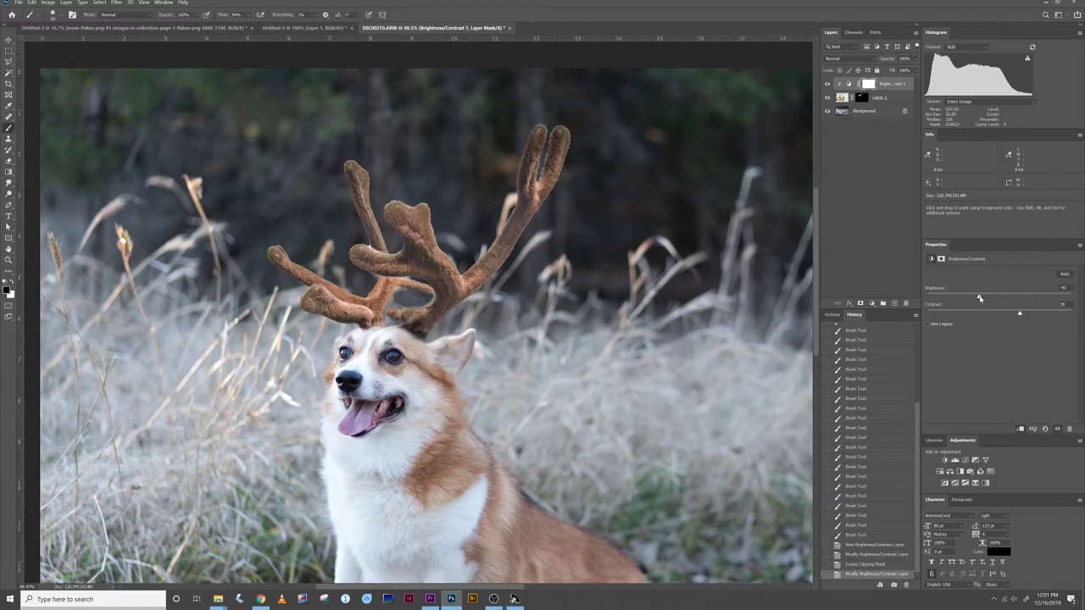
Add a clipped Hue/Saturation layer that lowers the antlers' saturation and lightness.
{"action": "left_click", "coordinate": [946, 476]}
{"action": "left_click", "coordinate": [886, 90], "text": "alt"}
{"action": "mouse_move", "coordinate": [998, 322]}
{"action": "left_mouse_down"}
{"action": "mouse_move", "coordinate": [978, 323]}
{"action": "mouse_move", "coordinate": [990, 323]}
{"action": "left_mouse_up"}
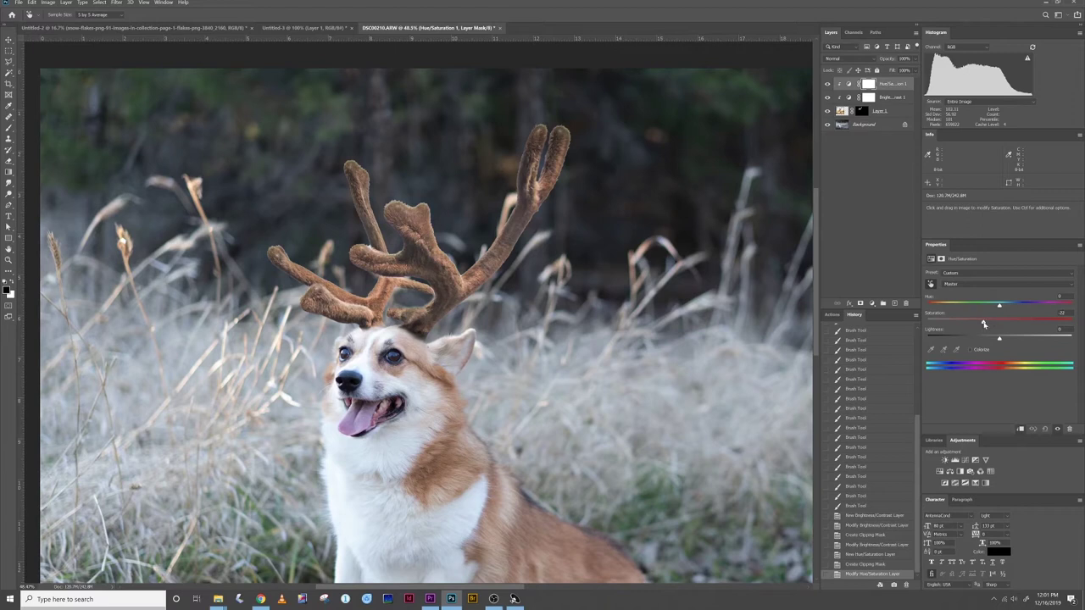
{"action": "left_click_drag", "start_coordinate": [999, 339], "coordinate": [994, 340]}
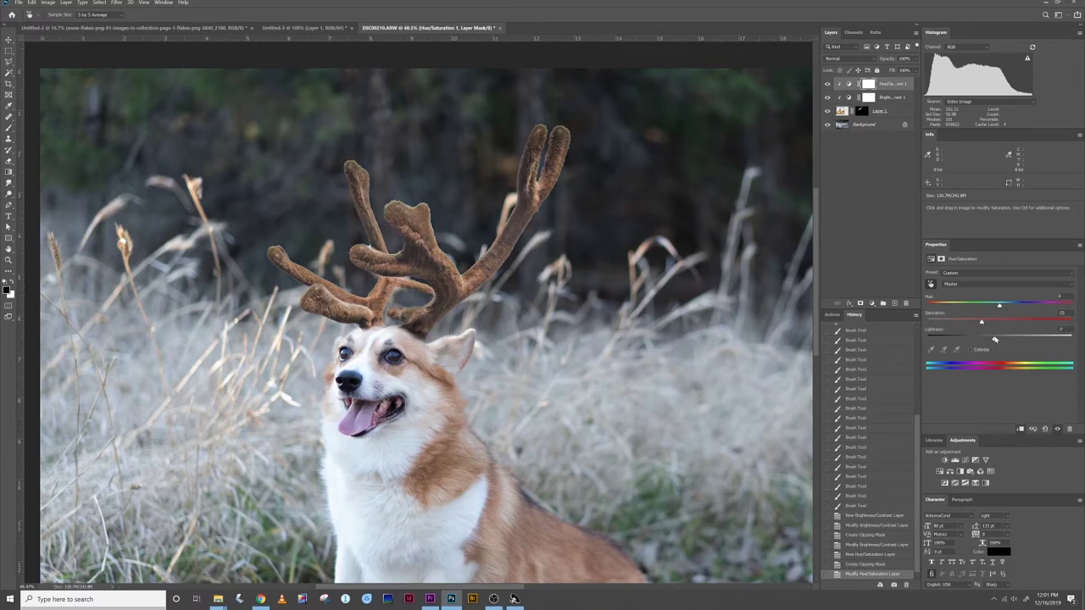
{"action": "scroll", "coordinate": [663, 219], "scroll_direction": "down", "scroll_amount": 3}
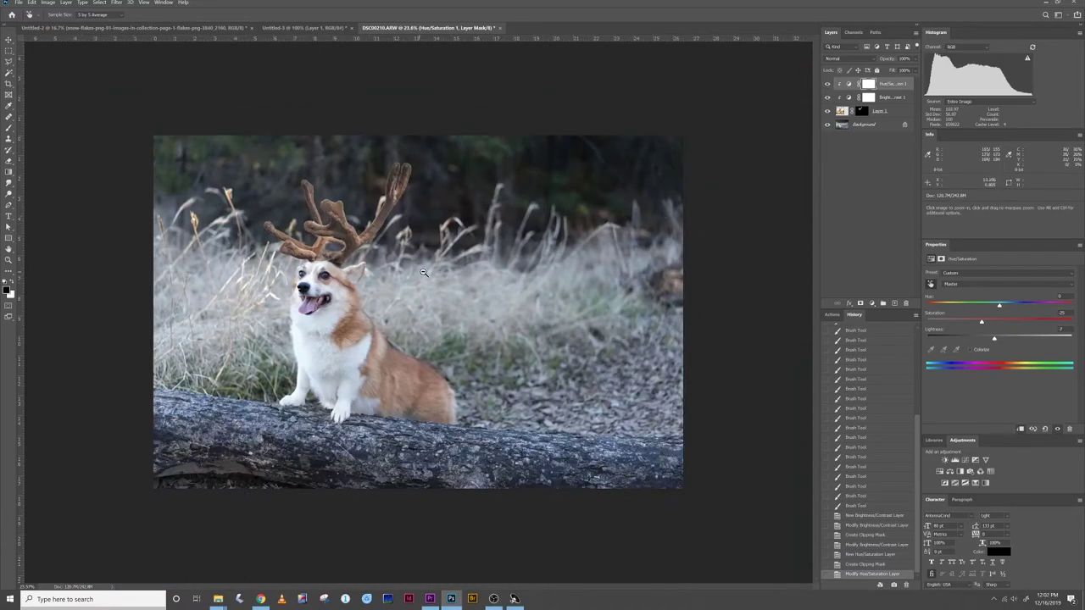
Add a Moonlight.3DL Color Lookup layer in Soft Light mode, with a default Curves layer above it.
{"action": "scroll", "coordinate": [435, 267], "scroll_direction": "up", "scroll_amount": 2}
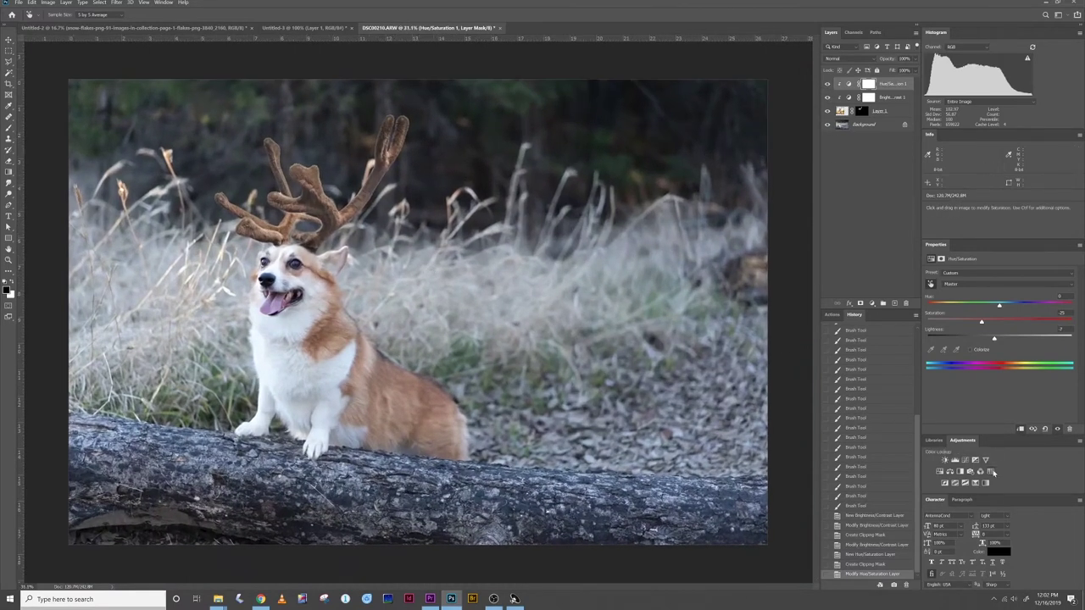
{"action": "left_click", "coordinate": [990, 471]}
{"action": "left_click", "coordinate": [987, 281]}
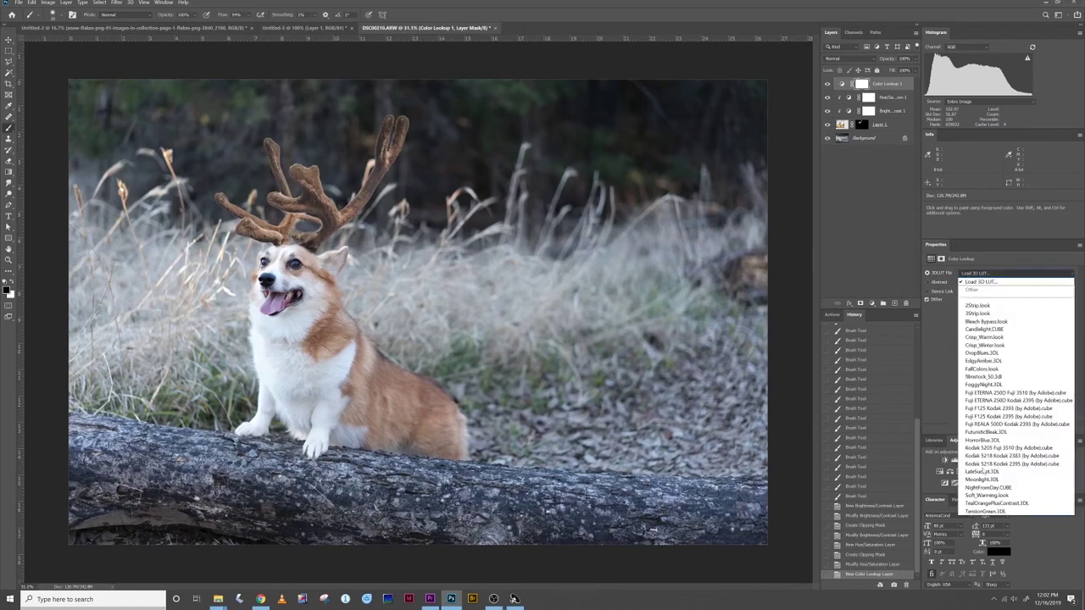
{"action": "left_click", "coordinate": [985, 482]}
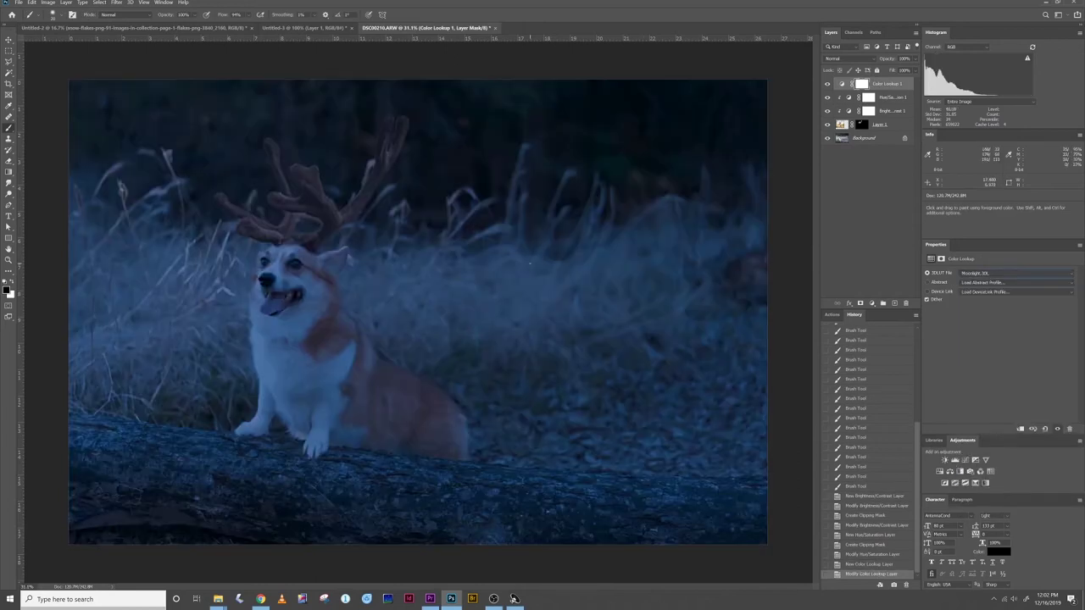
{"action": "left_click", "coordinate": [837, 58]}
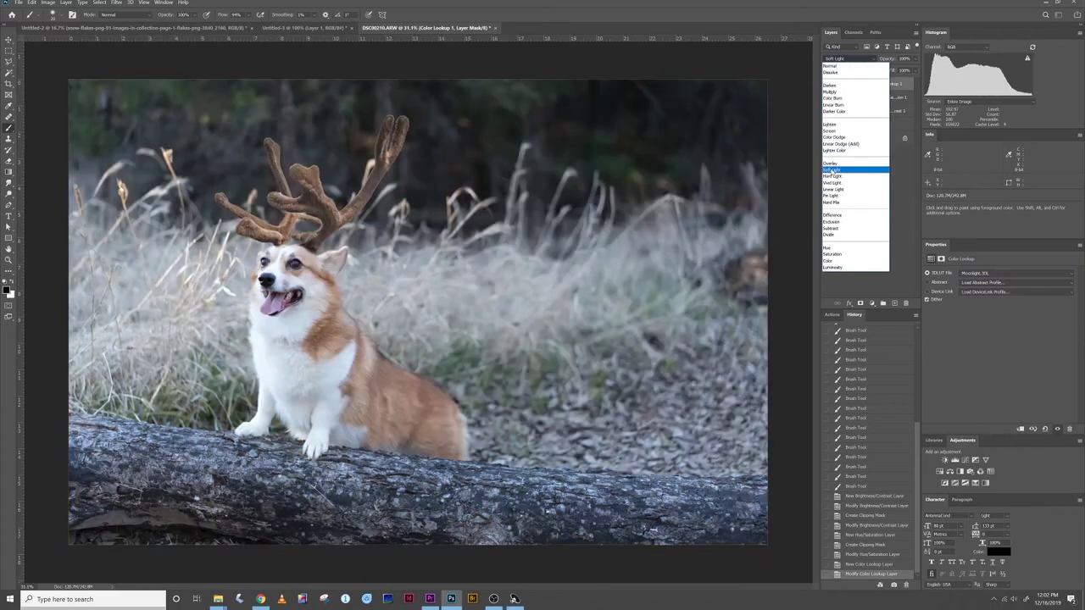
{"action": "left_click", "coordinate": [831, 171]}
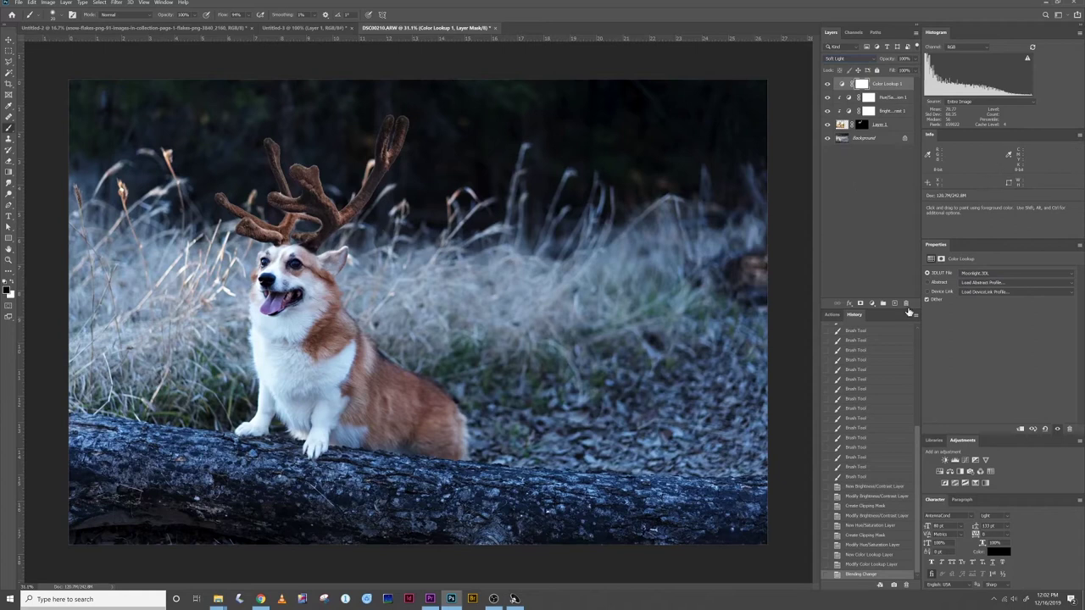
{"action": "left_click", "coordinate": [958, 457]}
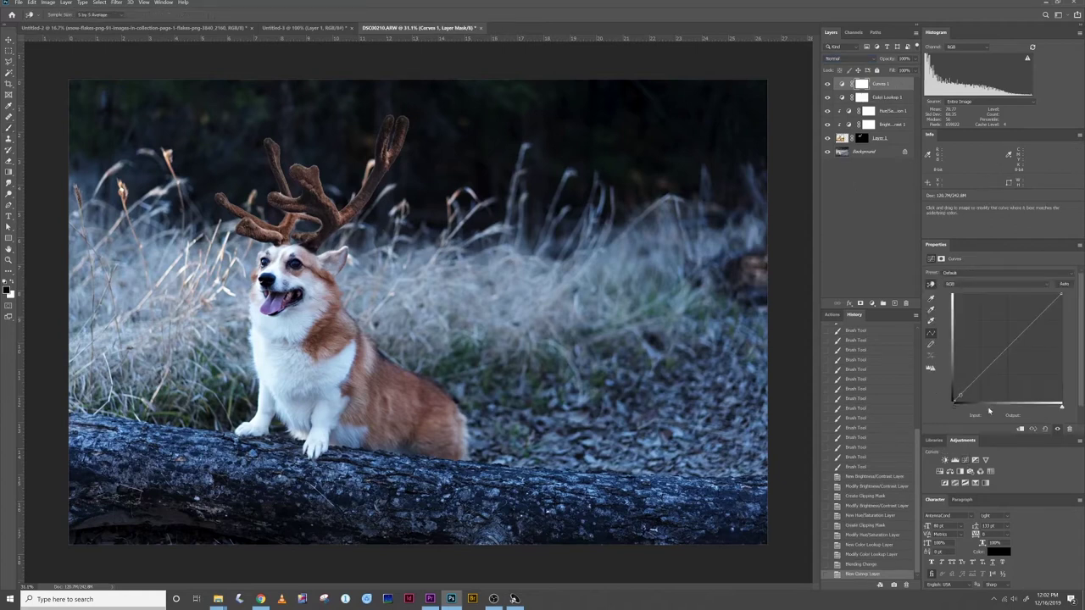
Raise the Blue curve's black point to output 37, then bring up the Untitled-2 snowflakes document.
{"action": "left_click", "coordinate": [968, 283]}
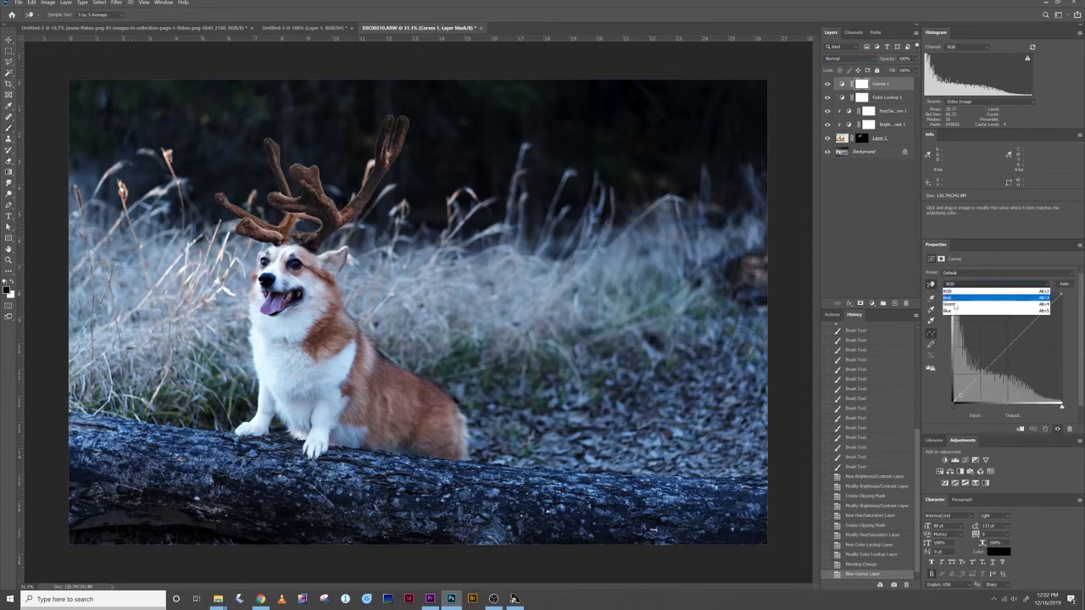
{"action": "left_click", "coordinate": [955, 312]}
{"action": "left_click_drag", "start_coordinate": [953, 404], "coordinate": [1017, 324]}
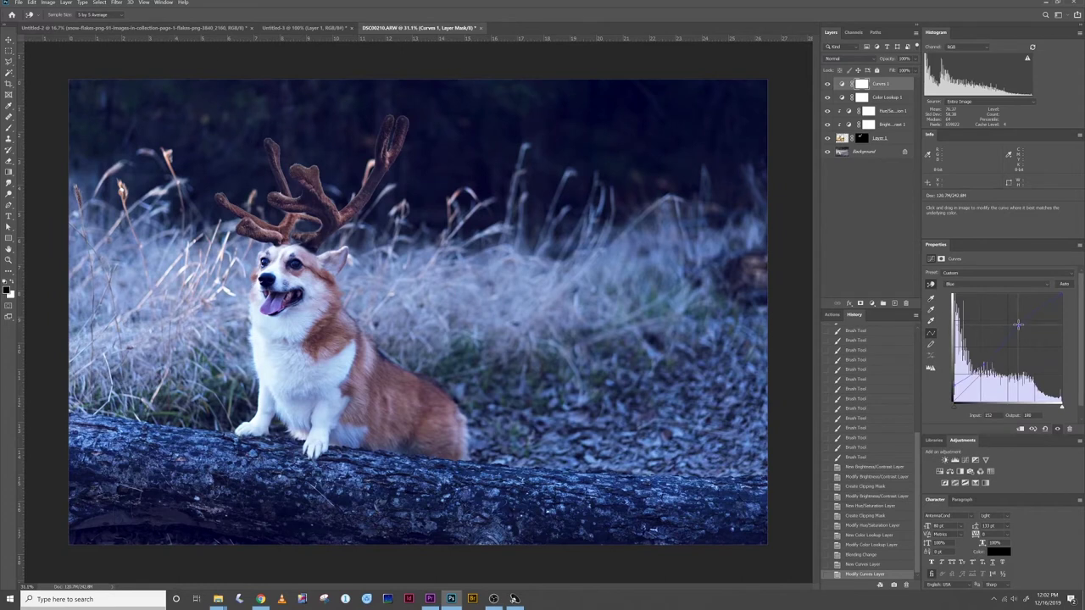
{"action": "left_click", "coordinate": [170, 28]}
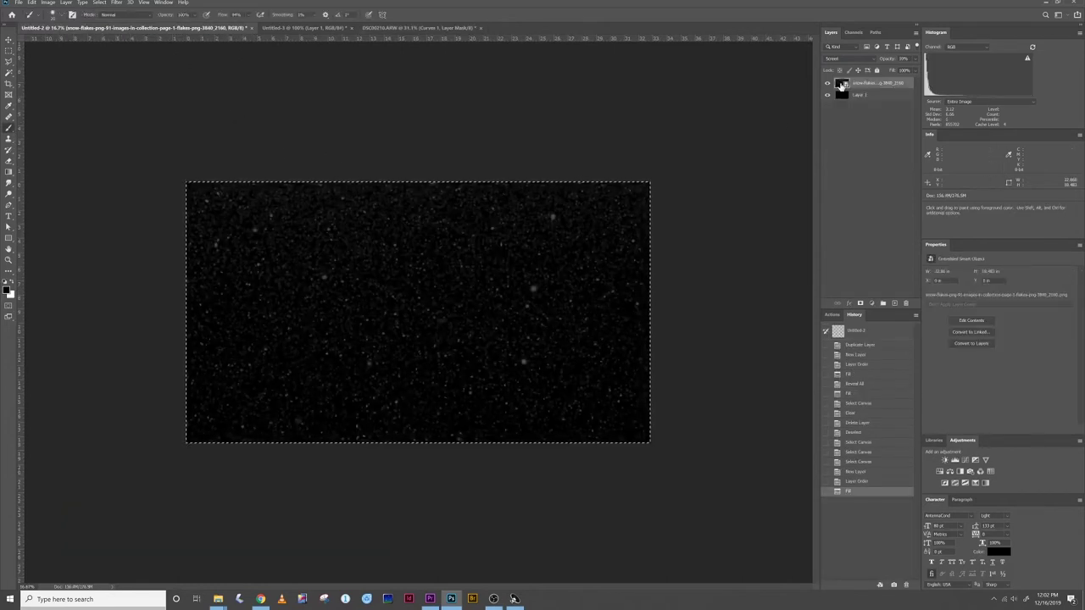
Paste the snowflakes into the DSC00210 corgi document as a Screen-blended layer and adjust the zoom.
{"action": "left_click", "coordinate": [415, 28]}
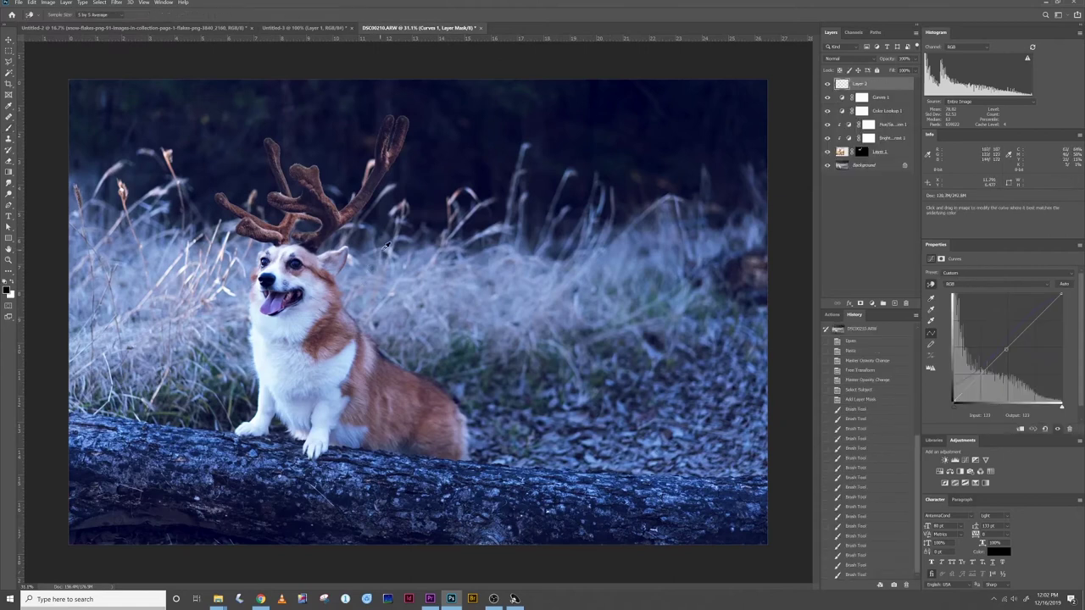
{"action": "key", "text": "ctrl+v"}
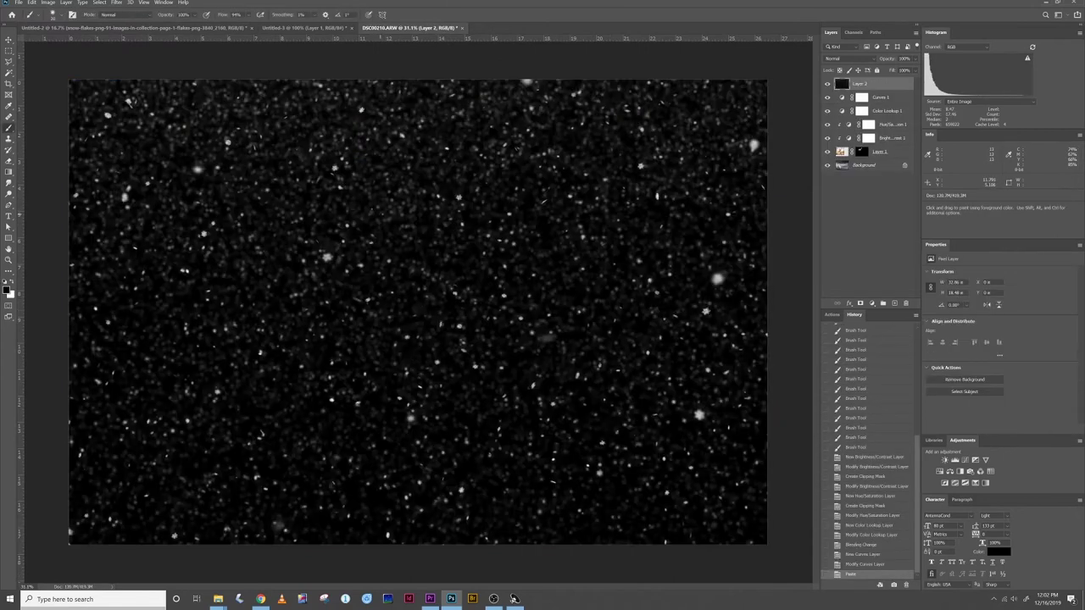
{"action": "left_click", "coordinate": [840, 59]}
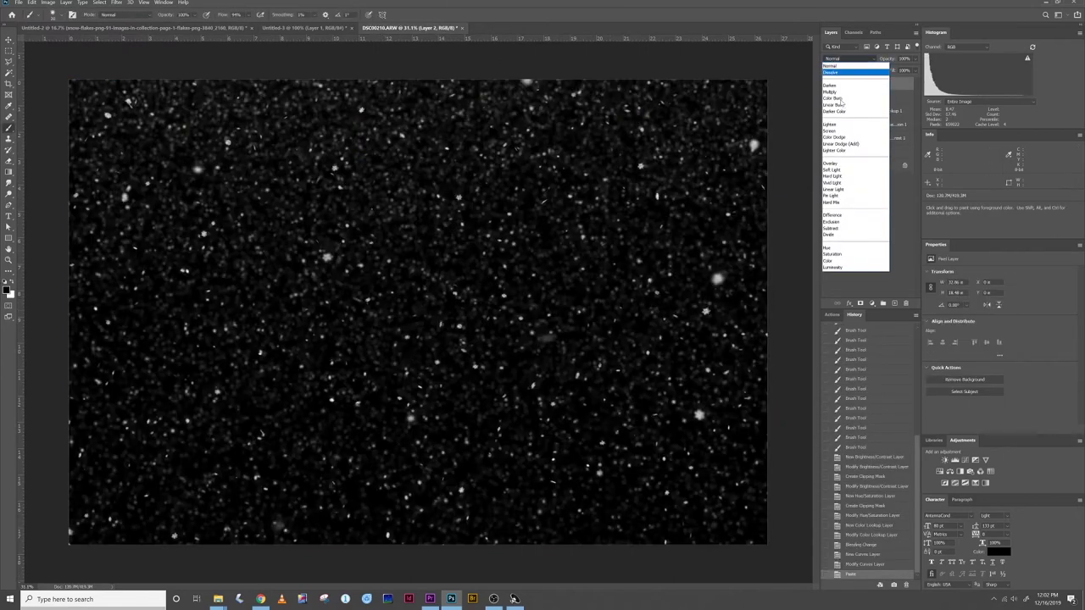
{"action": "key", "text": "Return"}
{"action": "key", "text": "v"}
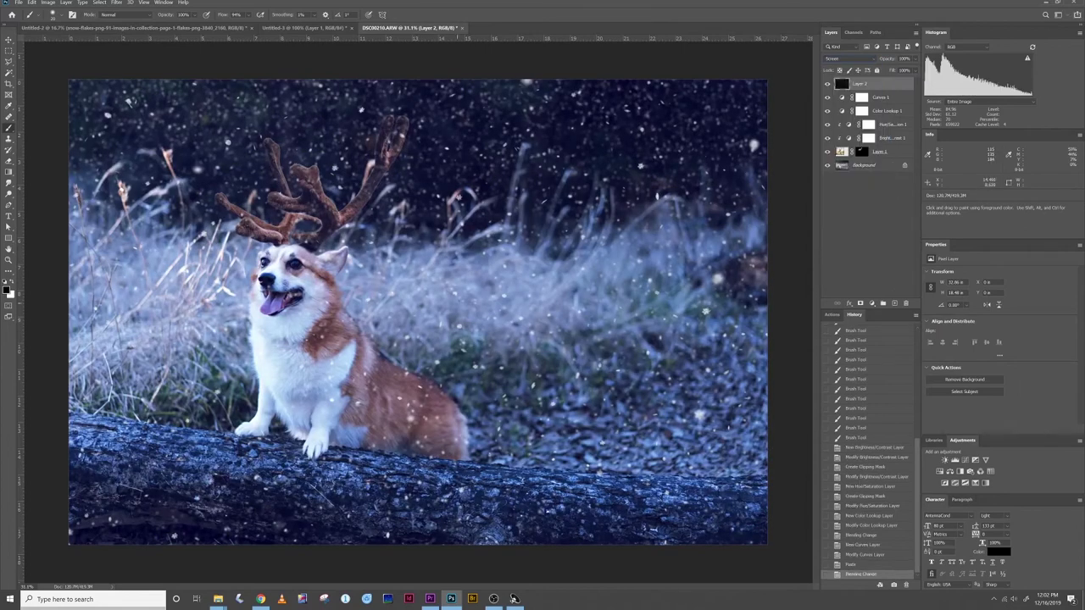
{"action": "key", "text": "ctrl+minus"}
{"action": "key", "text": "ctrl+minus"}
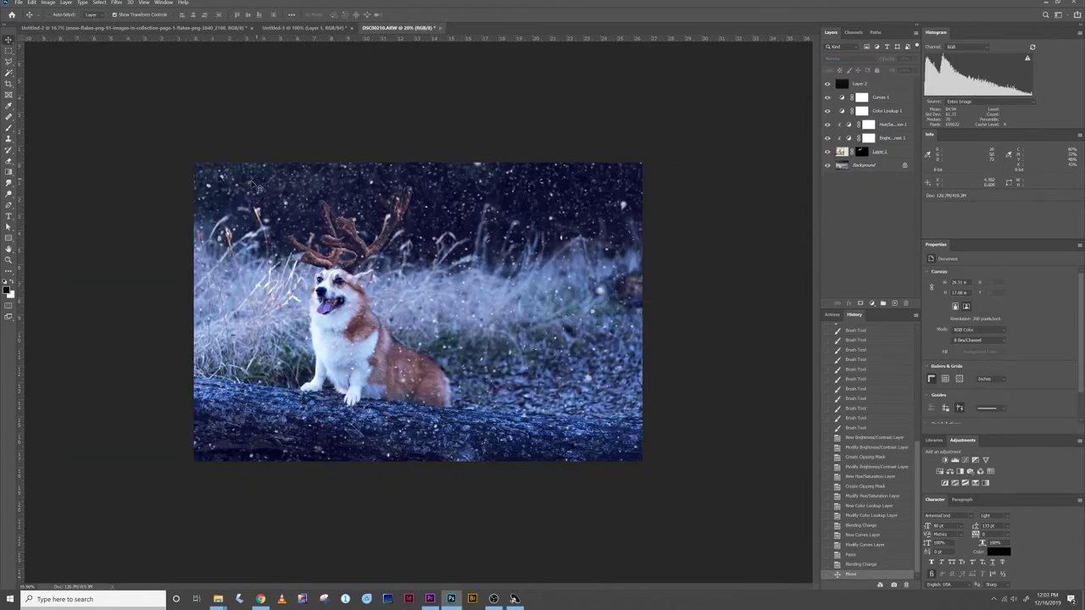
{"action": "key", "text": "ctrl+plus"}
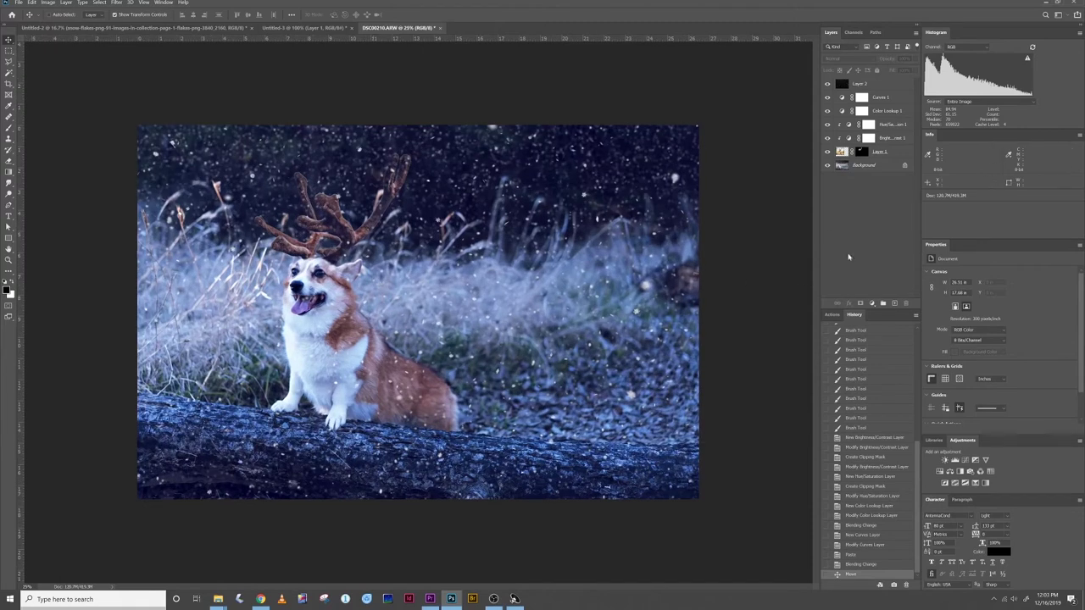
Above Layer 2, add a colorized red Hue/Saturation layer with higher saturation and Lightness +13.
{"action": "left_click", "coordinate": [849, 151]}
{"action": "left_click", "coordinate": [841, 84]}
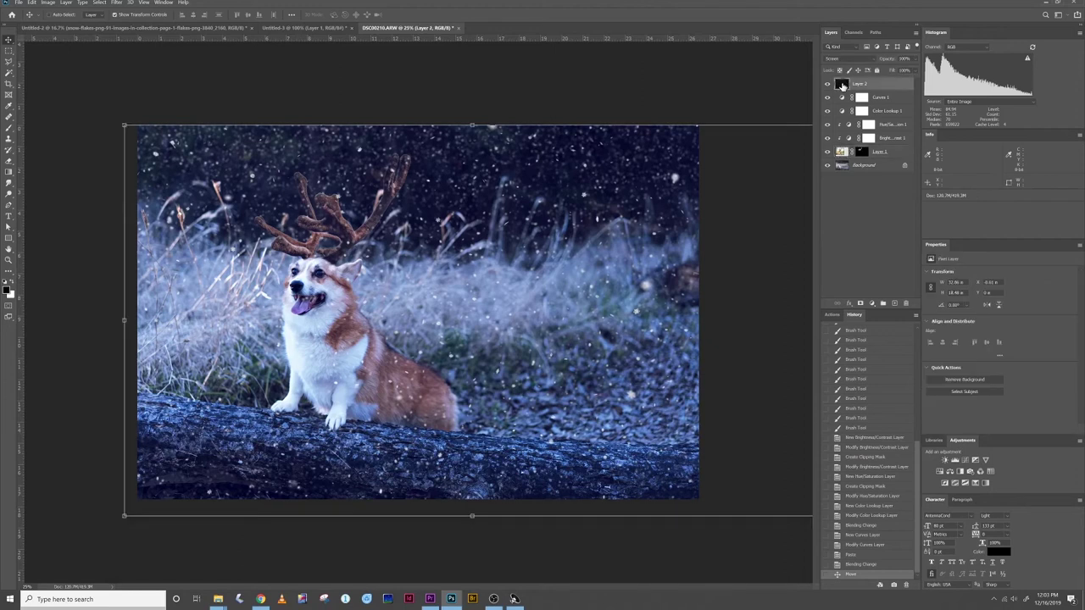
{"action": "left_click", "coordinate": [948, 471]}
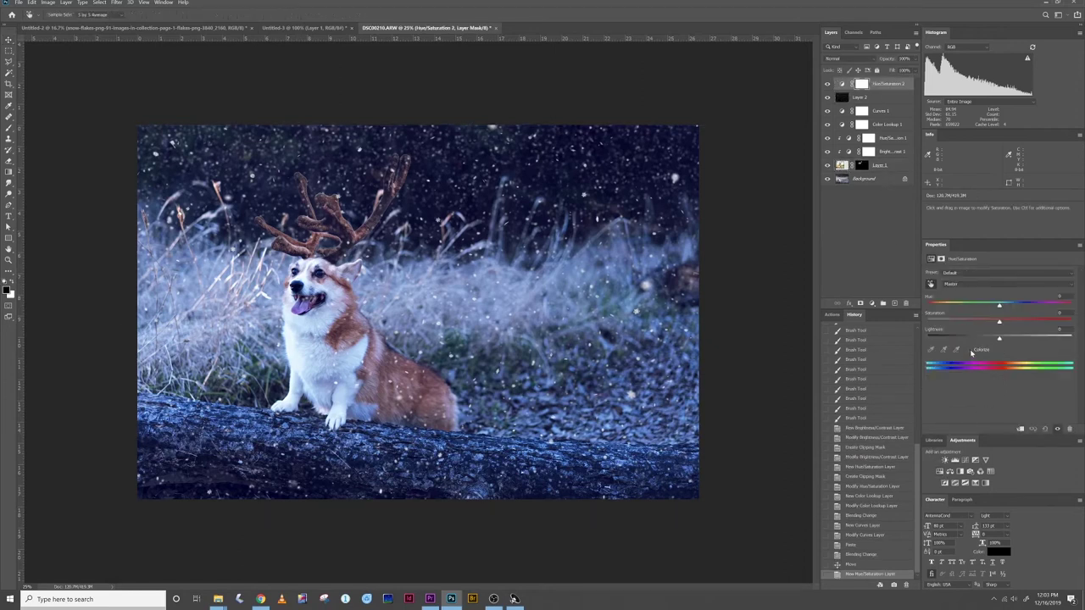
{"action": "left_click", "coordinate": [973, 349]}
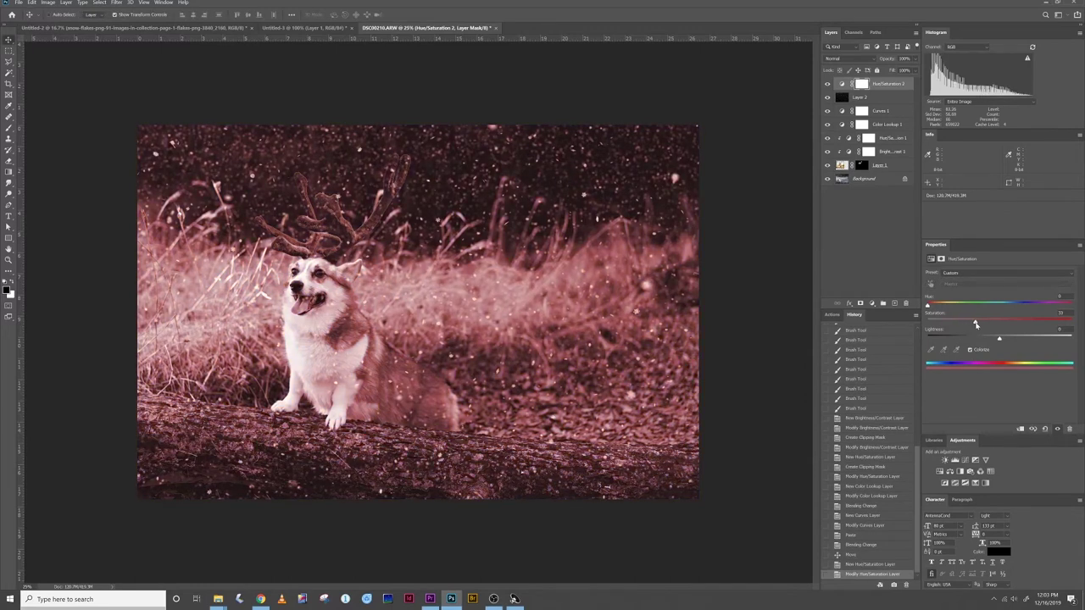
{"action": "left_click_drag", "start_coordinate": [983, 324], "coordinate": [1017, 324]}
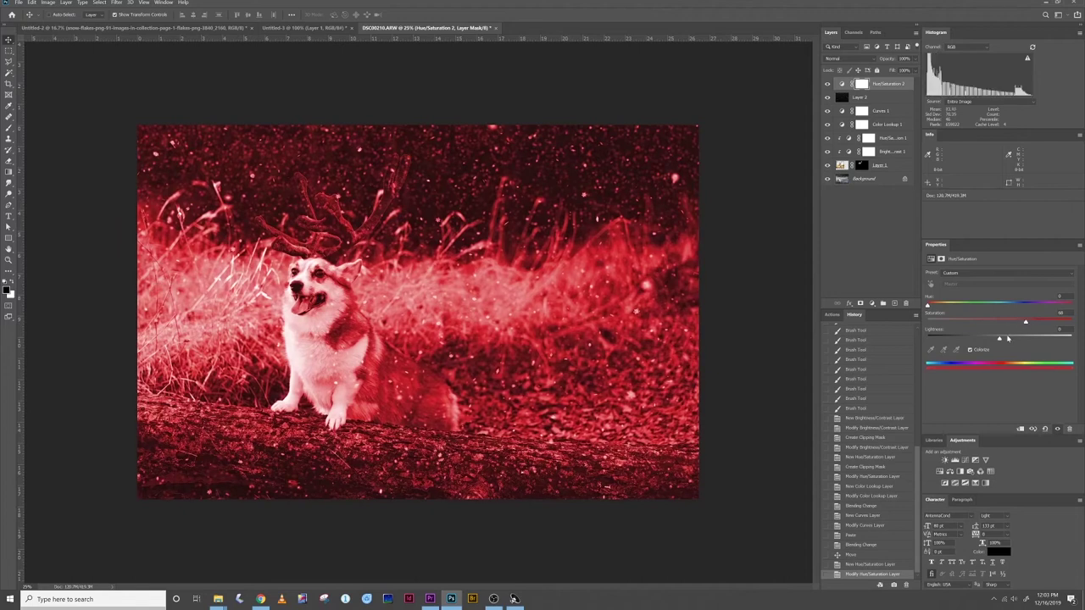
{"action": "left_click_drag", "start_coordinate": [1002, 338], "coordinate": [1009, 338]}
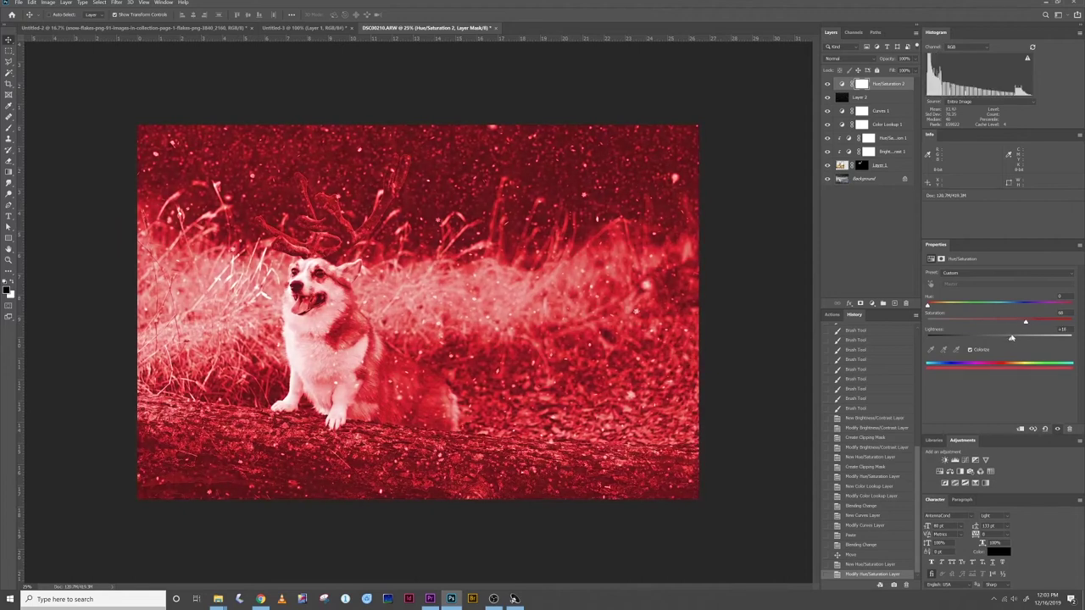
Zoom in on the dog's face and invert the red layer's mask to black.
{"action": "key", "text": "z"}
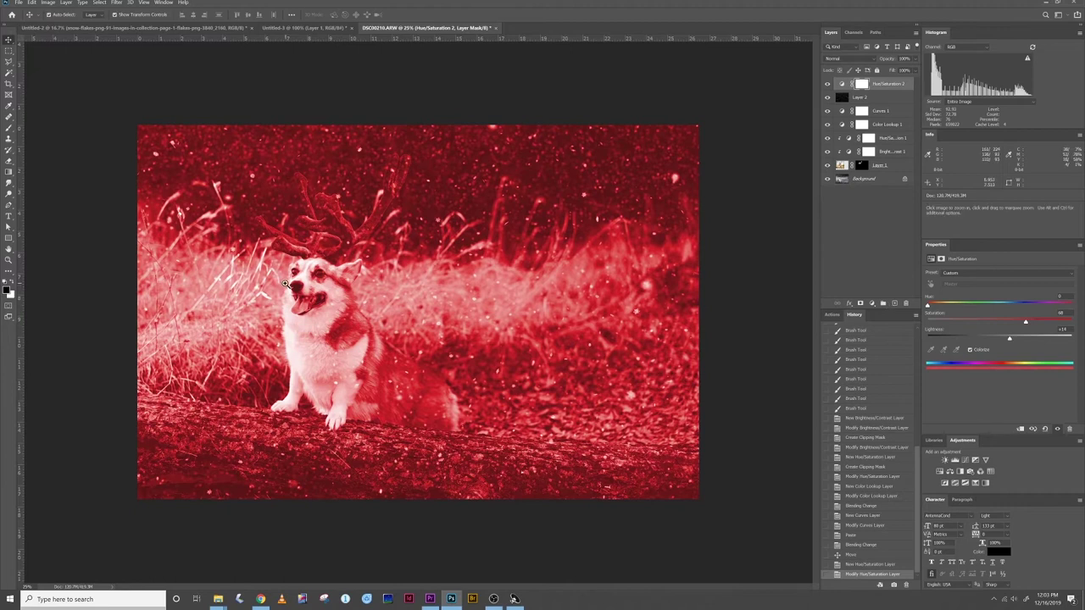
{"action": "left_click", "coordinate": [287, 283]}
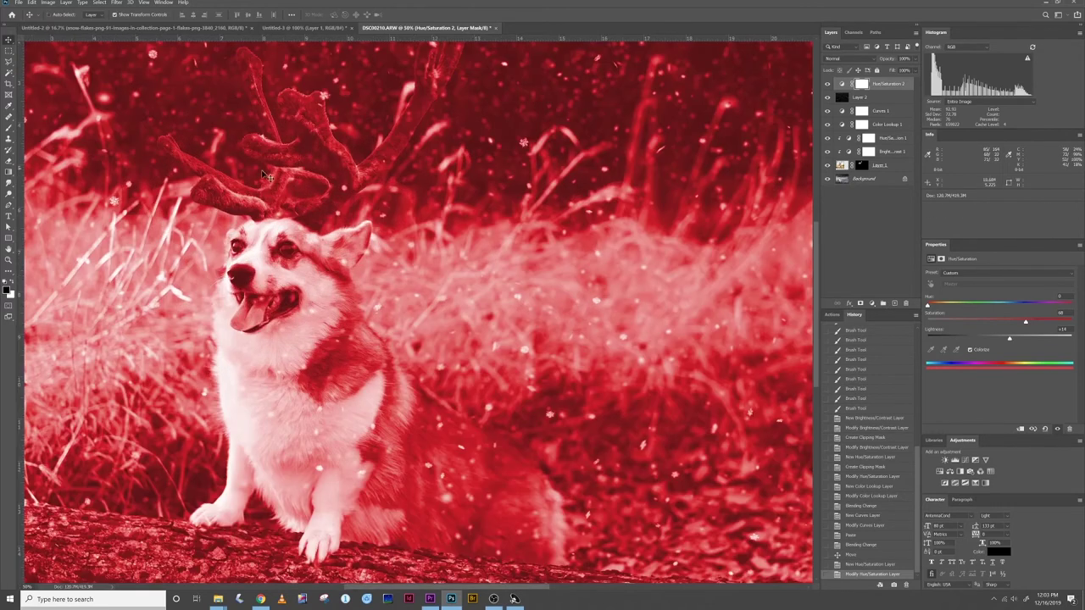
{"action": "left_click", "coordinate": [858, 85]}
{"action": "left_click", "coordinate": [858, 88]}
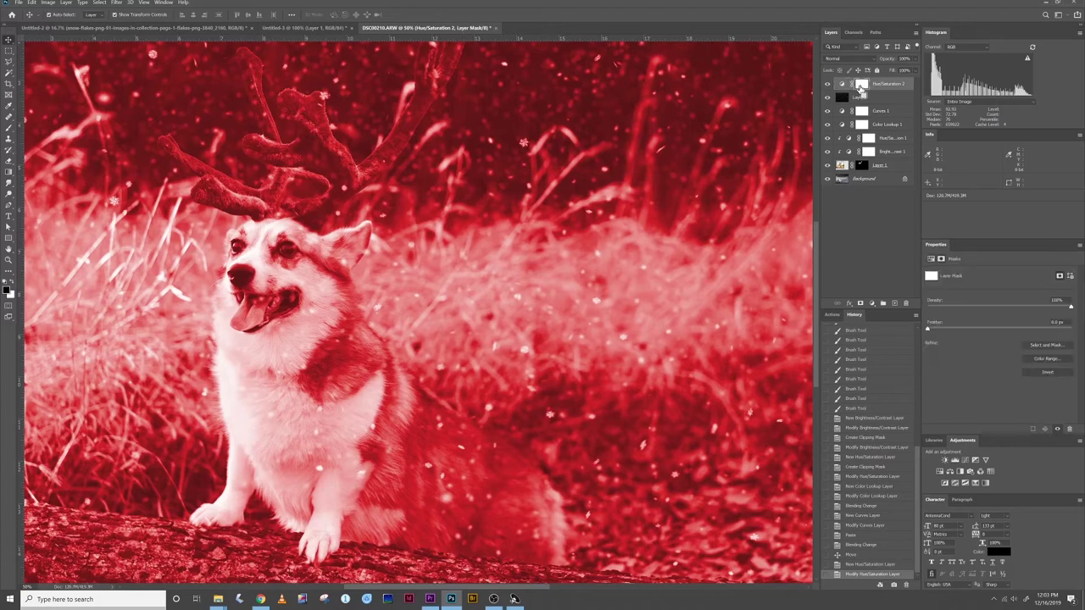
{"action": "key", "text": "ctrl+i"}
Paint white on the red layer's mask over the corgi's nose, then open its blending options.
{"action": "key", "text": "b"}
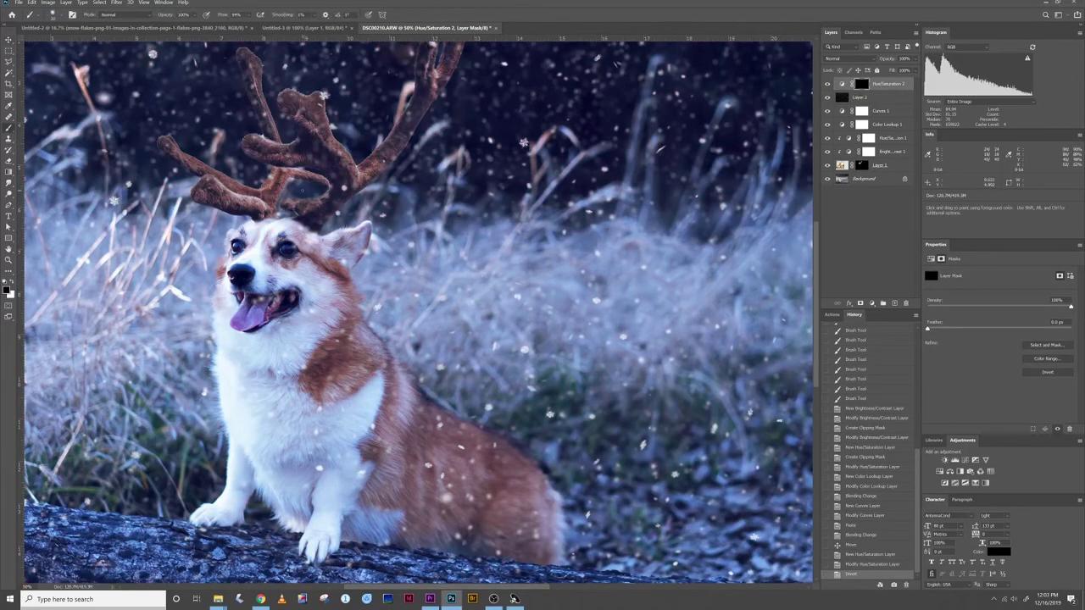
{"action": "key", "text": "x"}
{"action": "scroll", "coordinate": [239, 274], "scroll_direction": "up", "scroll_amount": 6}
{"action": "right_click", "coordinate": [240, 286], "text": "alt"}
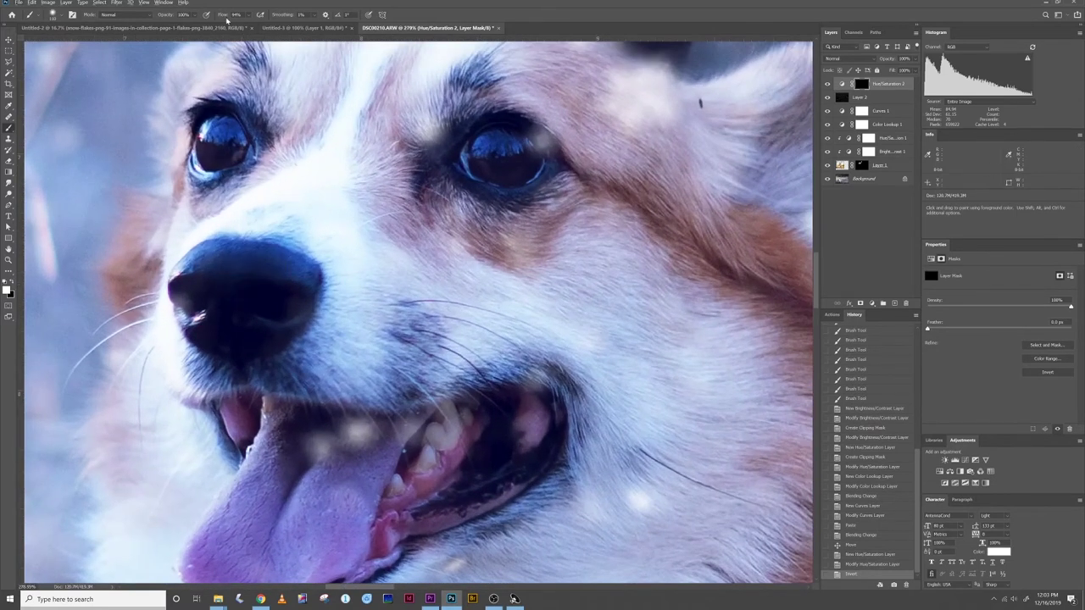
{"action": "right_click", "coordinate": [254, 290], "text": "alt"}
{"action": "mouse_move", "coordinate": [254, 288]}
{"action": "left_mouse_down"}
{"action": "mouse_move", "coordinate": [231, 261]}
{"action": "mouse_move", "coordinate": [198, 274]}
{"action": "mouse_move", "coordinate": [193, 300]}
{"action": "mouse_move", "coordinate": [210, 340]}
{"action": "mouse_move", "coordinate": [280, 331]}
{"action": "mouse_move", "coordinate": [303, 281]}
{"action": "mouse_move", "coordinate": [256, 262]}
{"action": "mouse_move", "coordinate": [199, 317]}
{"action": "mouse_move", "coordinate": [302, 279]}
{"action": "mouse_move", "coordinate": [226, 280]}
{"action": "left_mouse_up"}
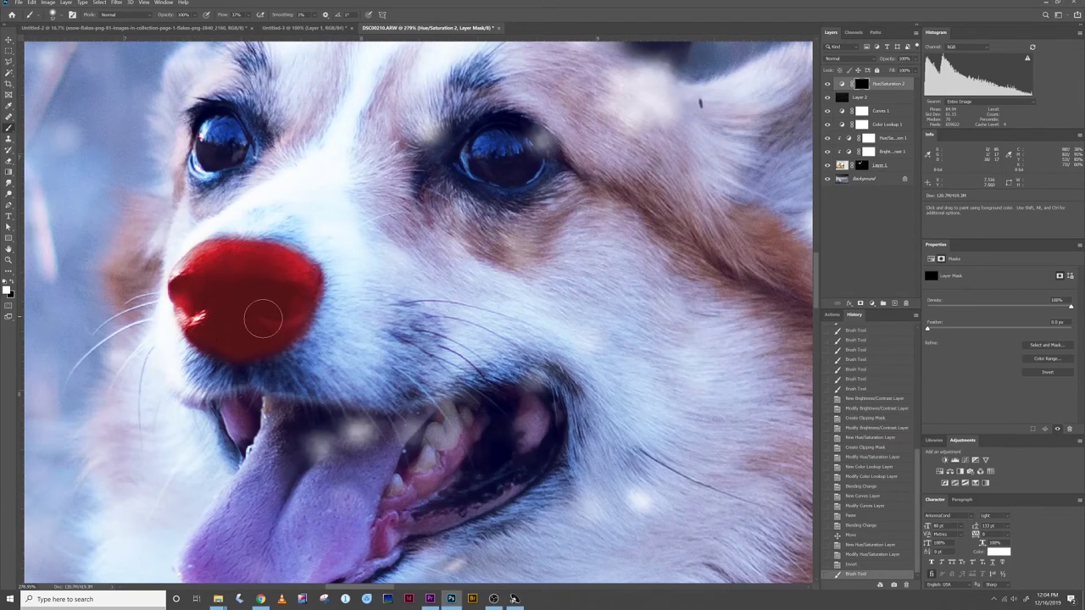
{"action": "scroll", "coordinate": [296, 315], "scroll_direction": "down", "scroll_amount": 3}
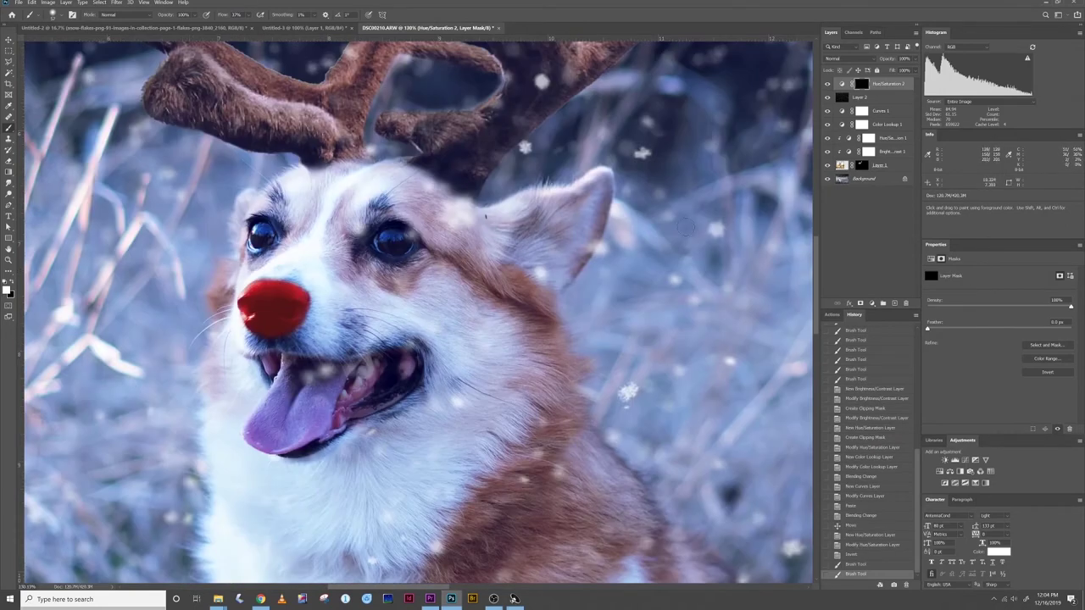
{"action": "double_click", "coordinate": [907, 88]}
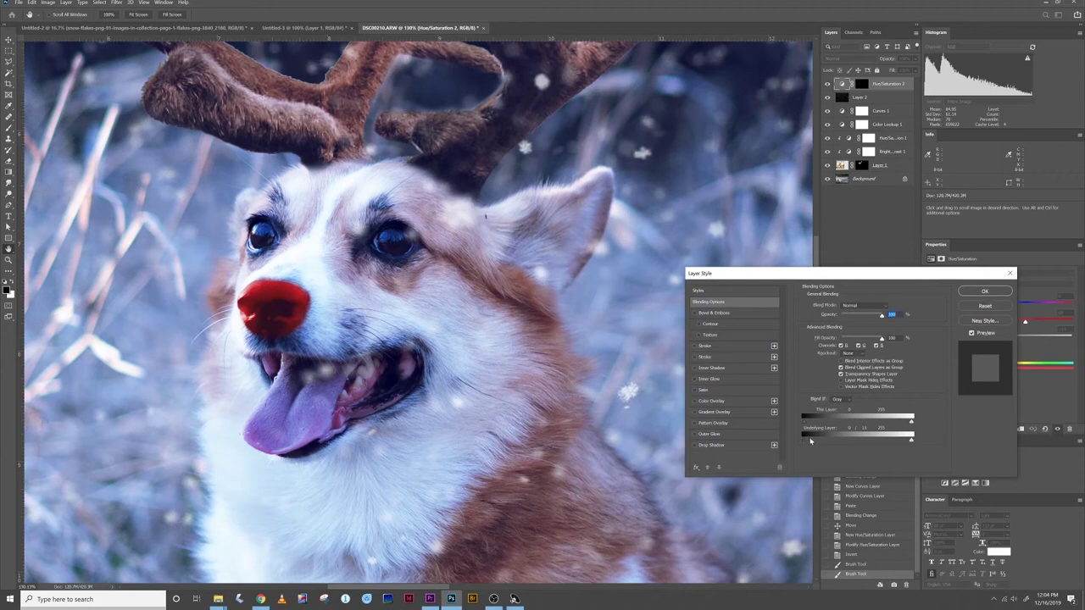
Adjust the blending slider so the nose's dark shading shows through, and confirm.
{"action": "left_click_drag", "start_coordinate": [817, 441], "coordinate": [809, 441]}
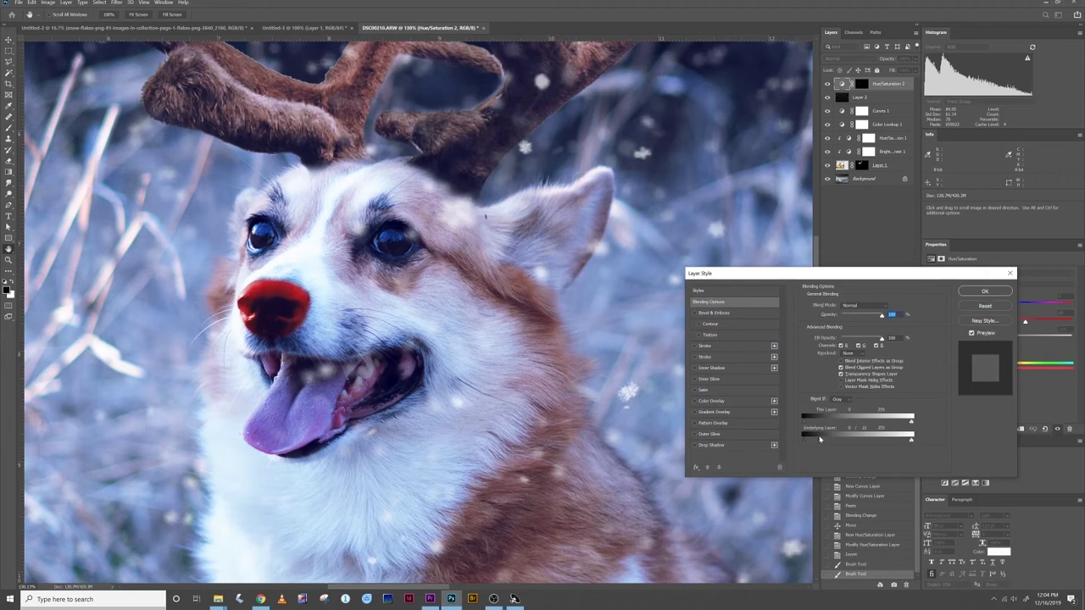
{"action": "left_click", "coordinate": [985, 291]}
{"action": "key", "text": "ctrl+0"}
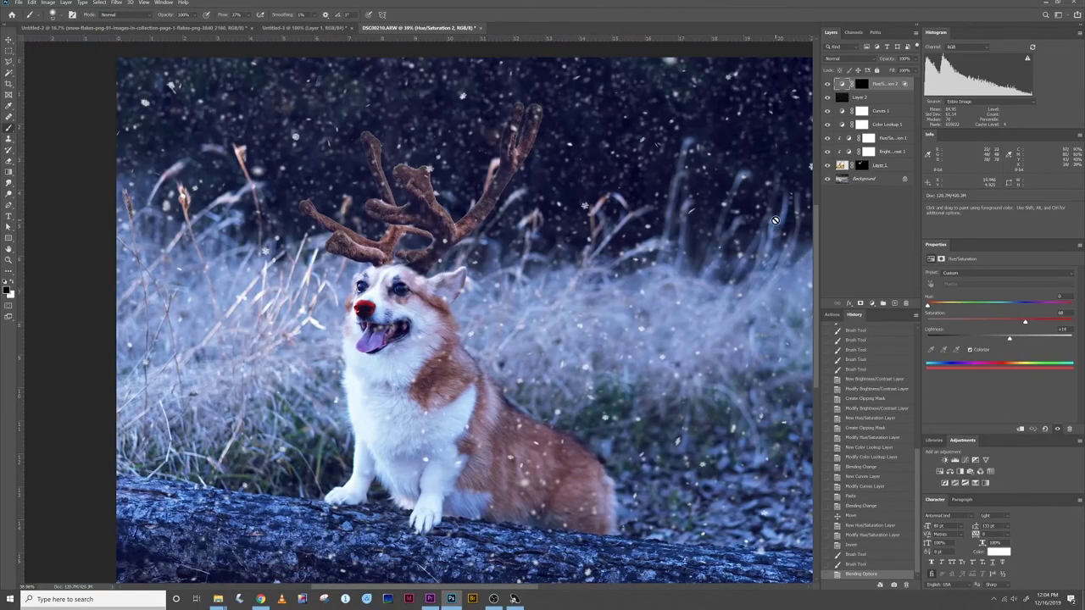
Stamp all visible layers into a merged copy, then copy-paste the loaded selection to Layer 4.
{"action": "left_click", "coordinate": [862, 84]}
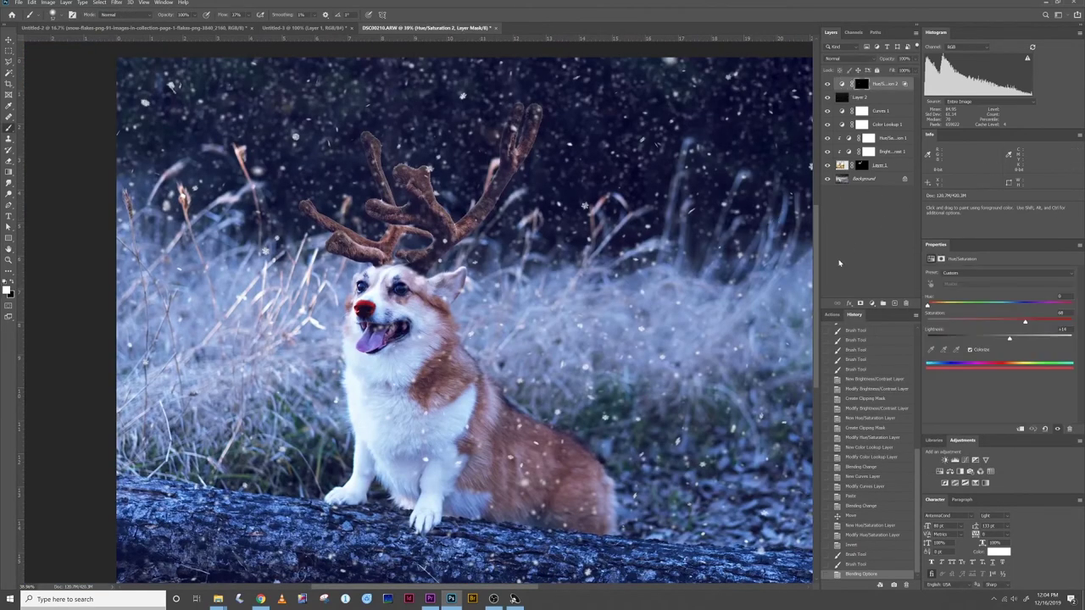
{"action": "key", "text": "ctrl+shift+alt+e"}
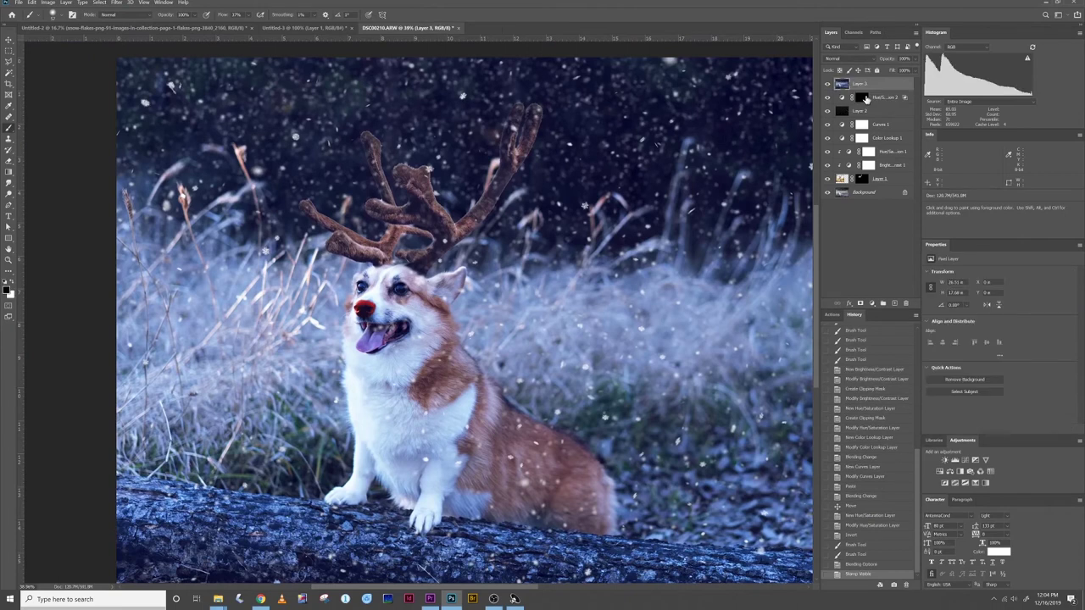
{"action": "left_click", "coordinate": [865, 99], "text": "ctrl"}
{"action": "key", "text": "ctrl+c"}
{"action": "key", "text": "ctrl+v"}
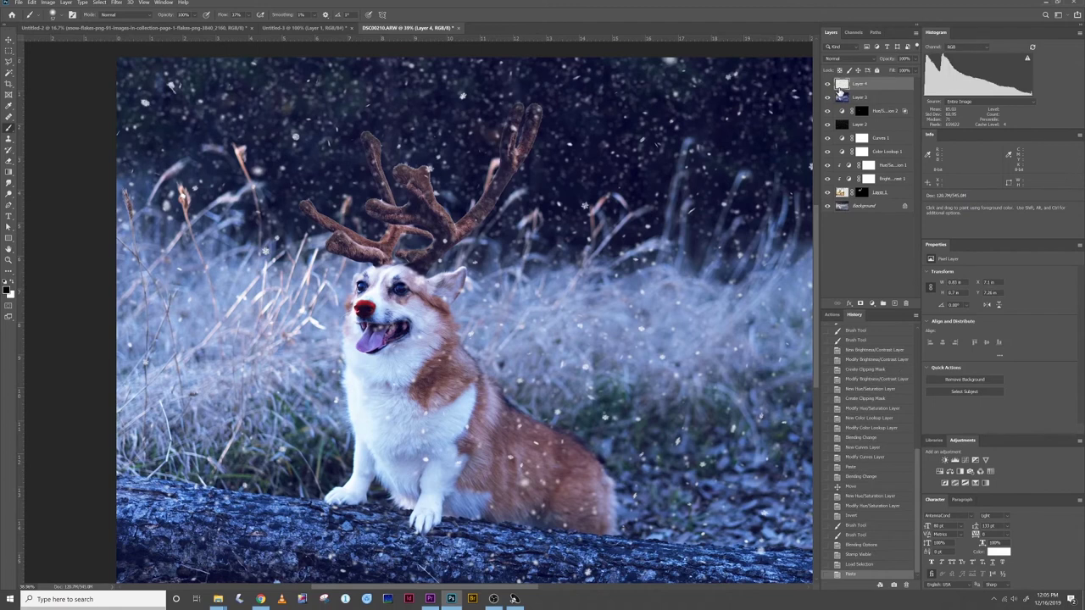
Give Layer 4 a red Outer Glow so the corgi's nose glows.
{"action": "key", "text": "h"}
{"action": "double_click", "coordinate": [894, 87]}
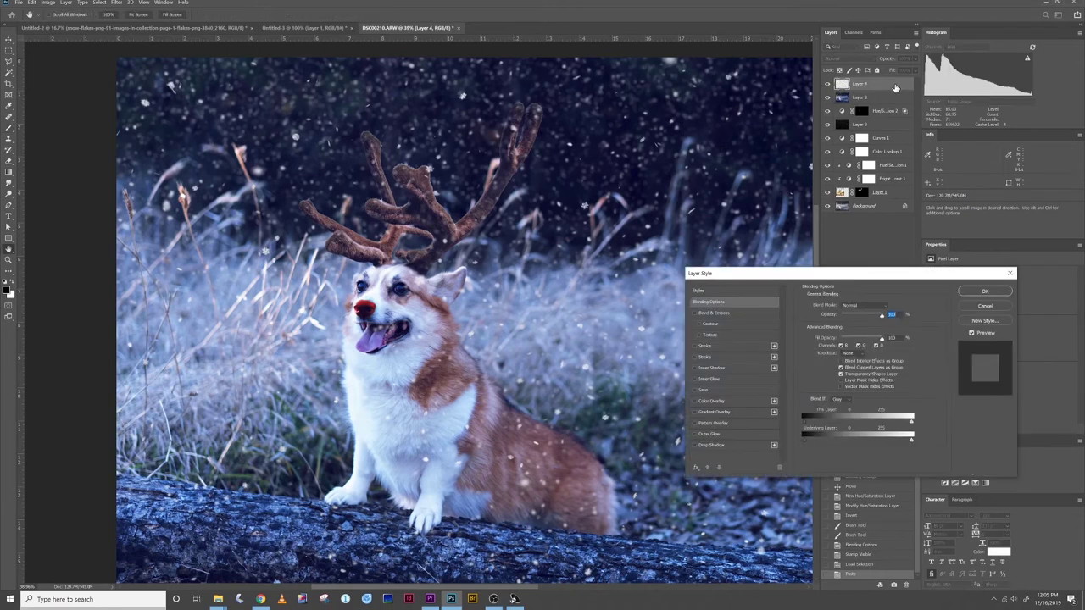
{"action": "left_click", "coordinate": [695, 435]}
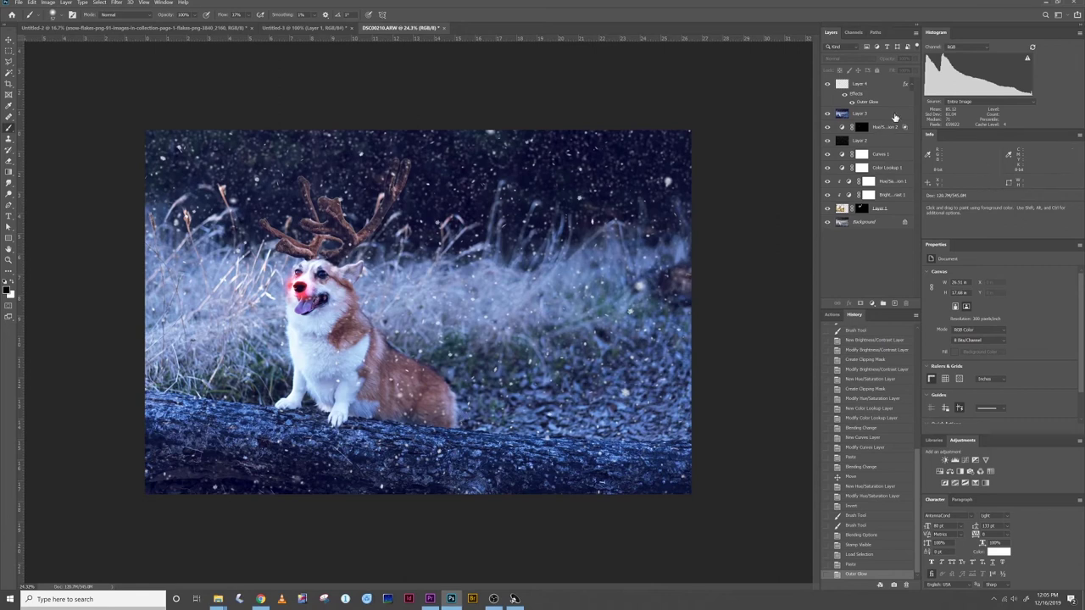
{"action": "left_click", "coordinate": [889, 116]}
Add a Soft Light, Radial Gradient Overlay to merged Layer 3 to vignette the edges.
{"action": "double_click", "coordinate": [888, 116]}
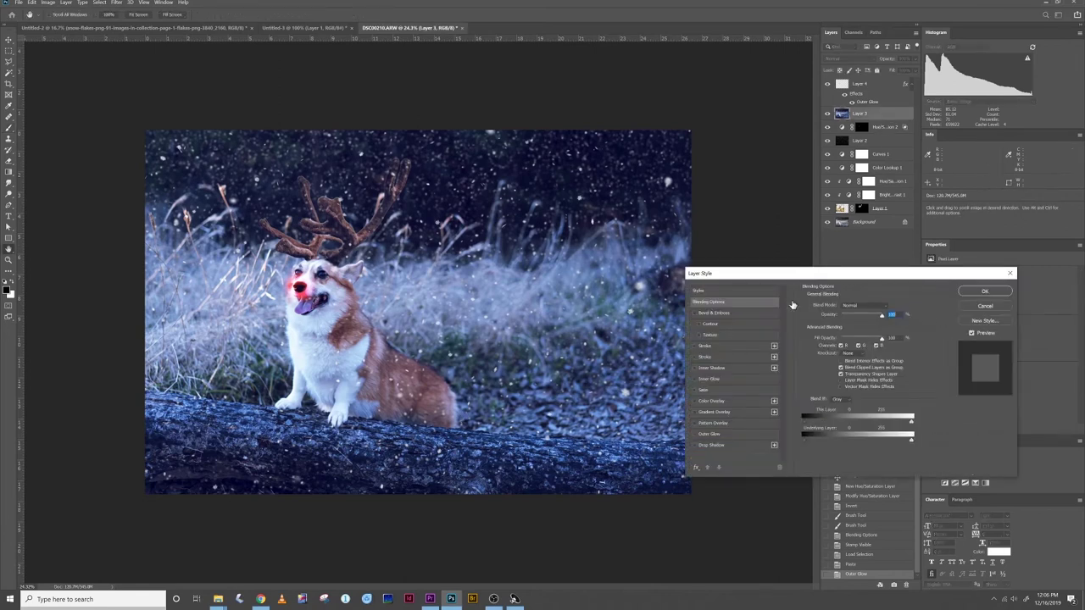
{"action": "left_click", "coordinate": [695, 412]}
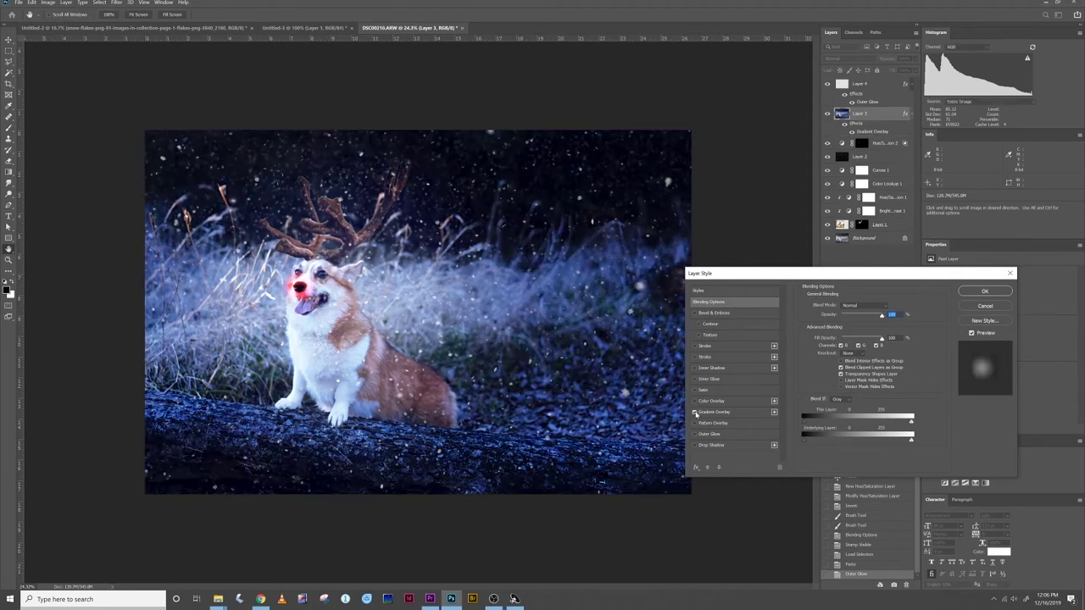
{"action": "left_click", "coordinate": [713, 412]}
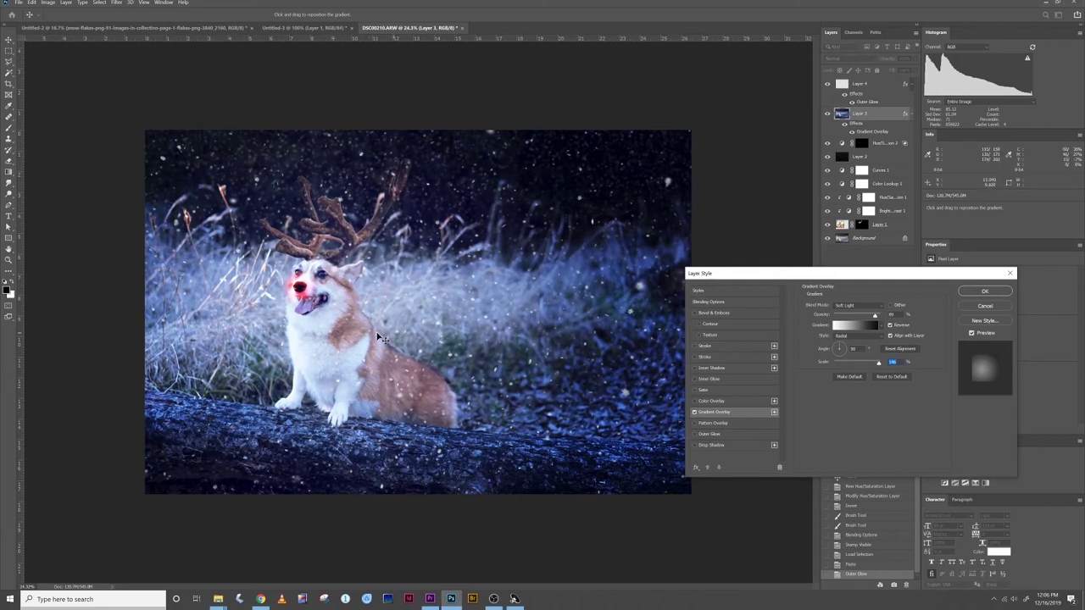
{"action": "left_click", "coordinate": [983, 291]}
{"action": "left_click", "coordinate": [885, 289]}
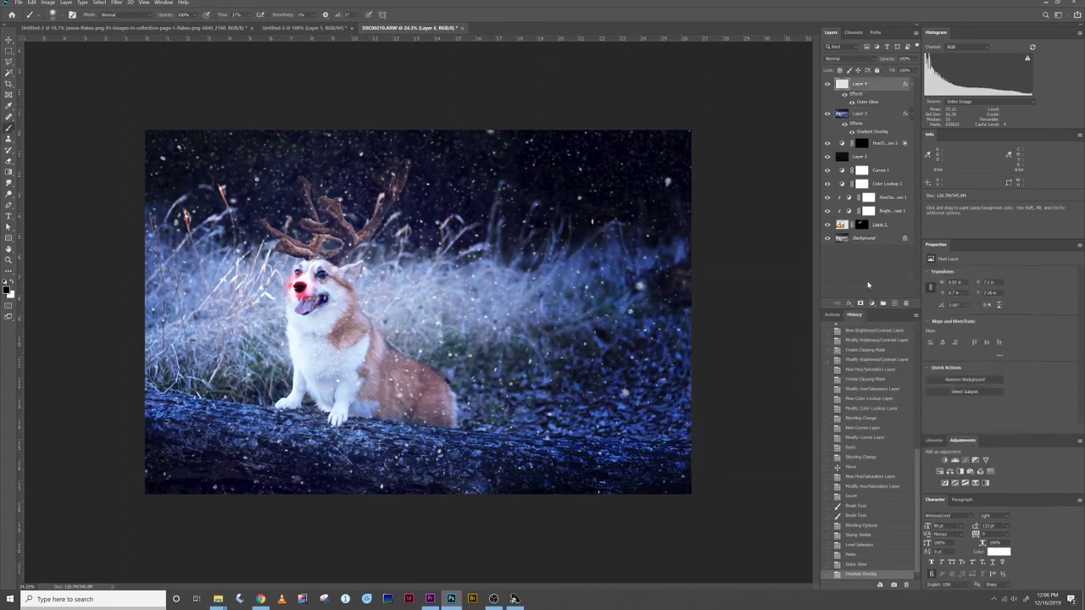
Add a Gradient Map with a blue preset gradient, blended in Soft Light.
{"action": "left_click", "coordinate": [986, 484]}
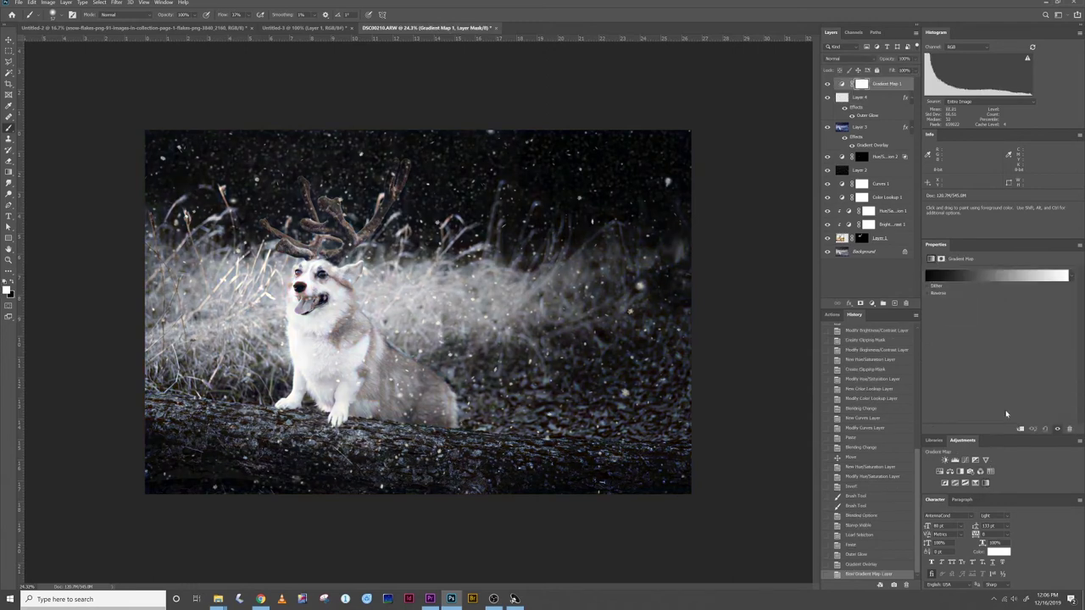
{"action": "left_click", "coordinate": [997, 277]}
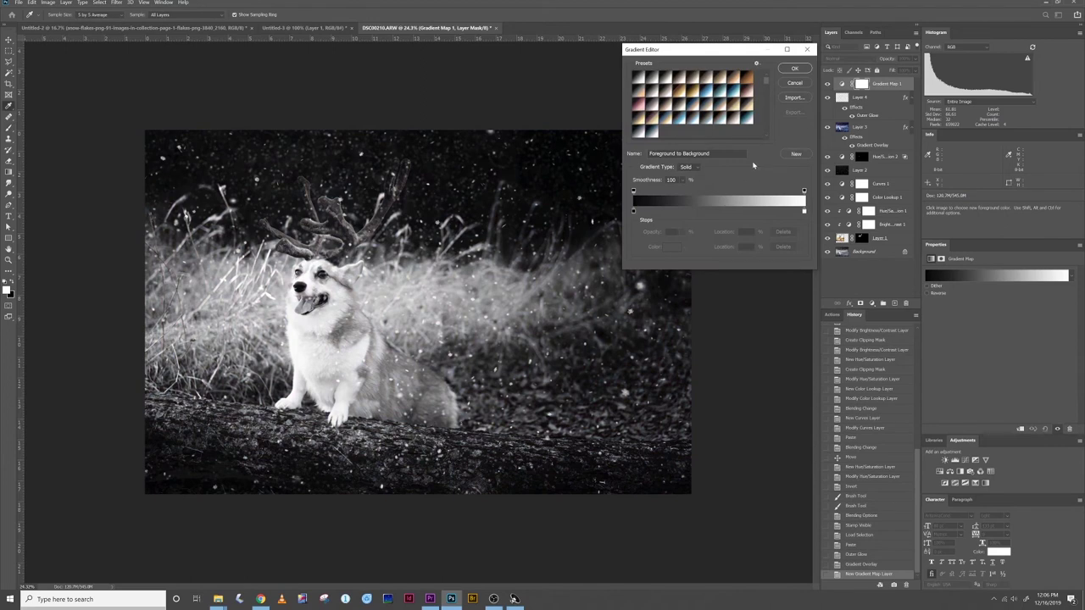
{"action": "left_click", "coordinate": [708, 96]}
{"action": "left_click", "coordinate": [794, 69]}
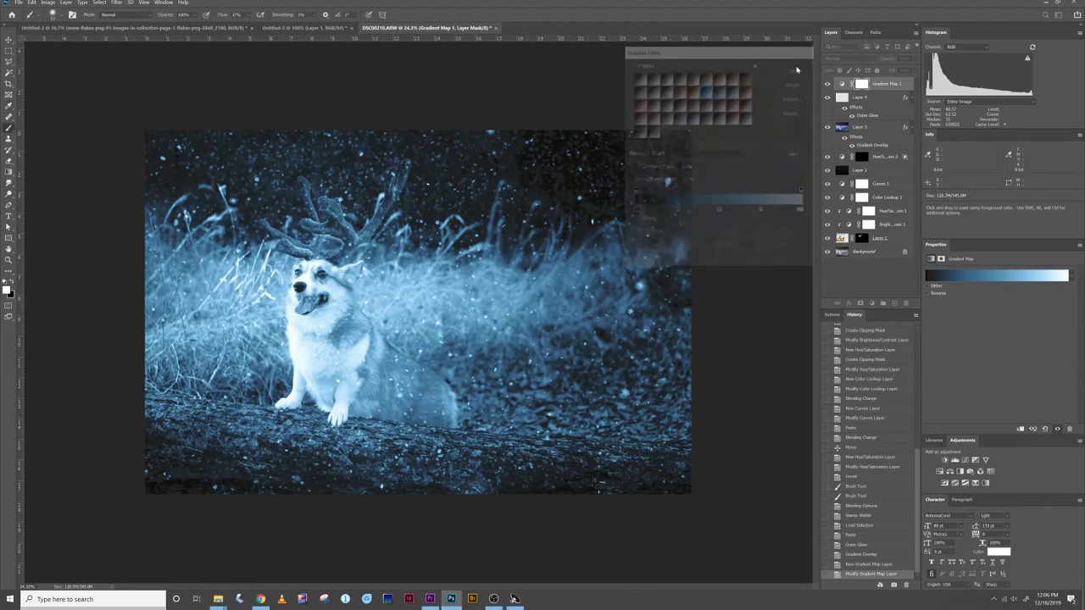
{"action": "left_click", "coordinate": [833, 59]}
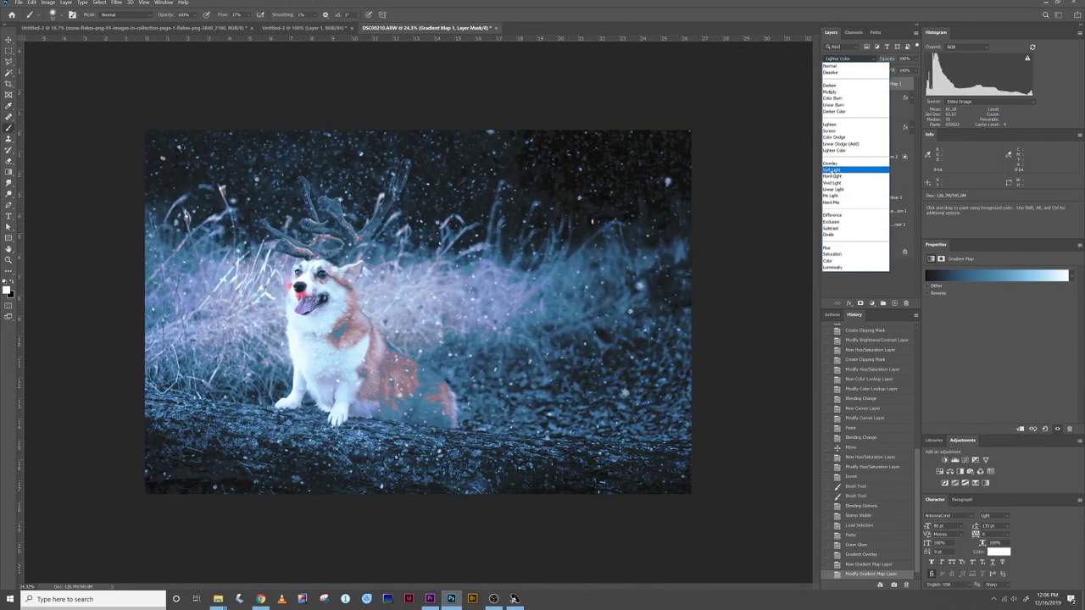
{"action": "left_click", "coordinate": [831, 170]}
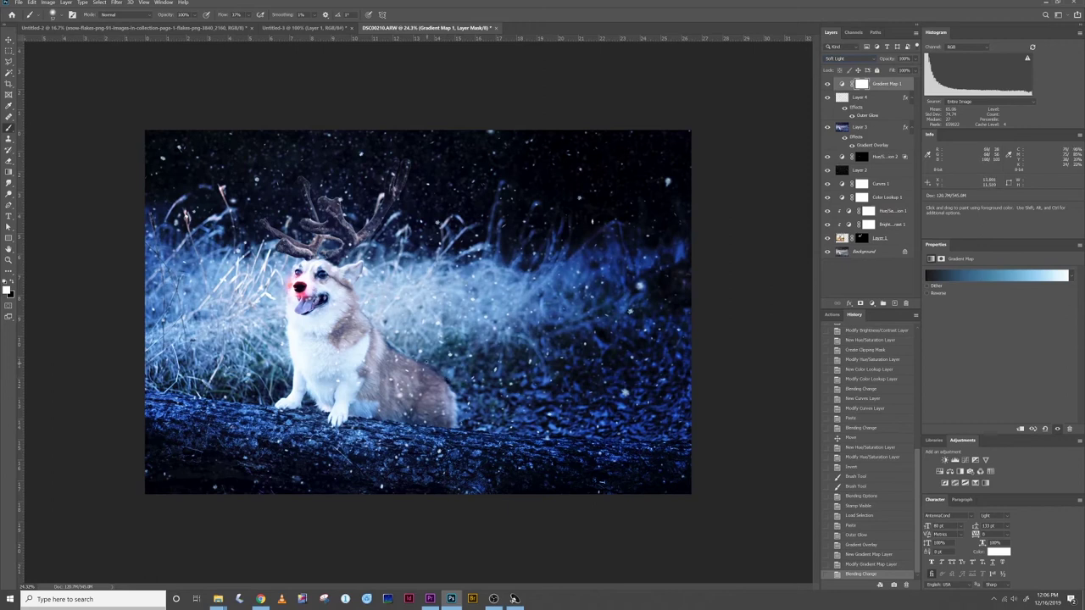
Paint black on the gradient map's mask over the dog to keep its warm fur.
{"action": "key", "text": "ctrl+backslash"}
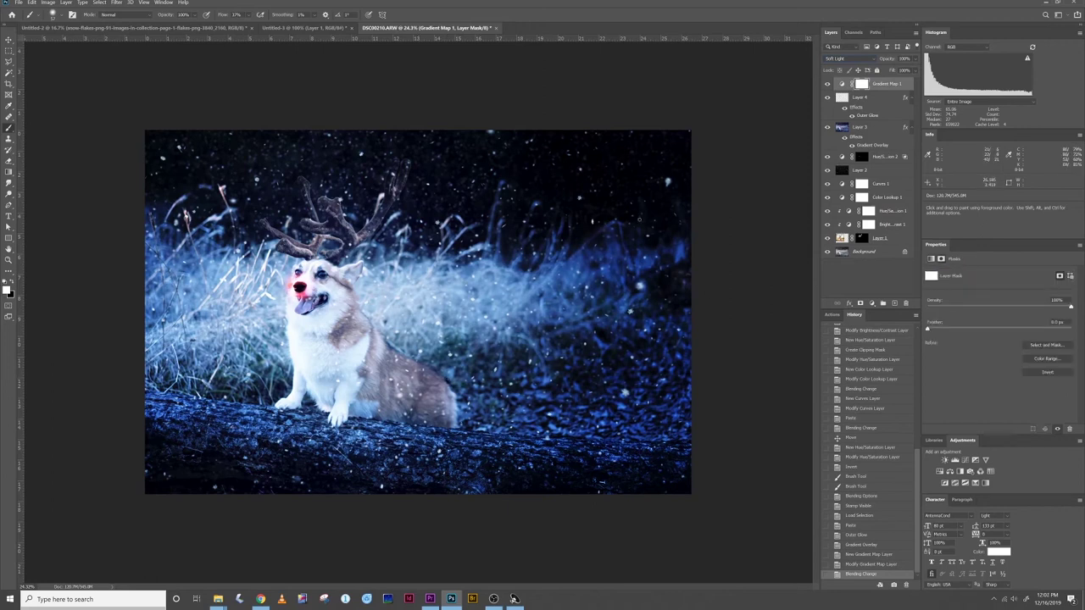
{"action": "mouse_move", "coordinate": [341, 363]}
{"action": "left_mouse_down"}
{"action": "mouse_move", "coordinate": [393, 383]}
{"action": "mouse_move", "coordinate": [352, 373]}
{"action": "mouse_move", "coordinate": [356, 382]}
{"action": "mouse_move", "coordinate": [371, 377]}
{"action": "mouse_move", "coordinate": [356, 365]}
{"action": "mouse_move", "coordinate": [327, 373]}
{"action": "mouse_move", "coordinate": [374, 388]}
{"action": "left_mouse_up"}
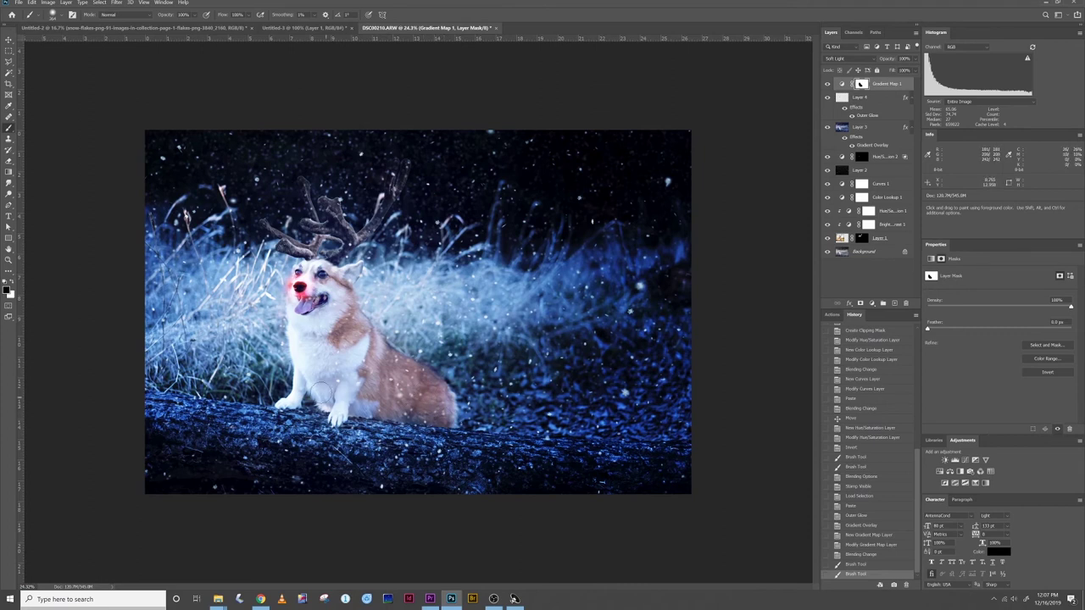
{"action": "scroll", "coordinate": [330, 382], "scroll_direction": "down", "scroll_amount": 1}
Crop the image to a 1:1 square centred on the antlered corgi and log.
{"action": "left_click", "coordinate": [9, 83]}
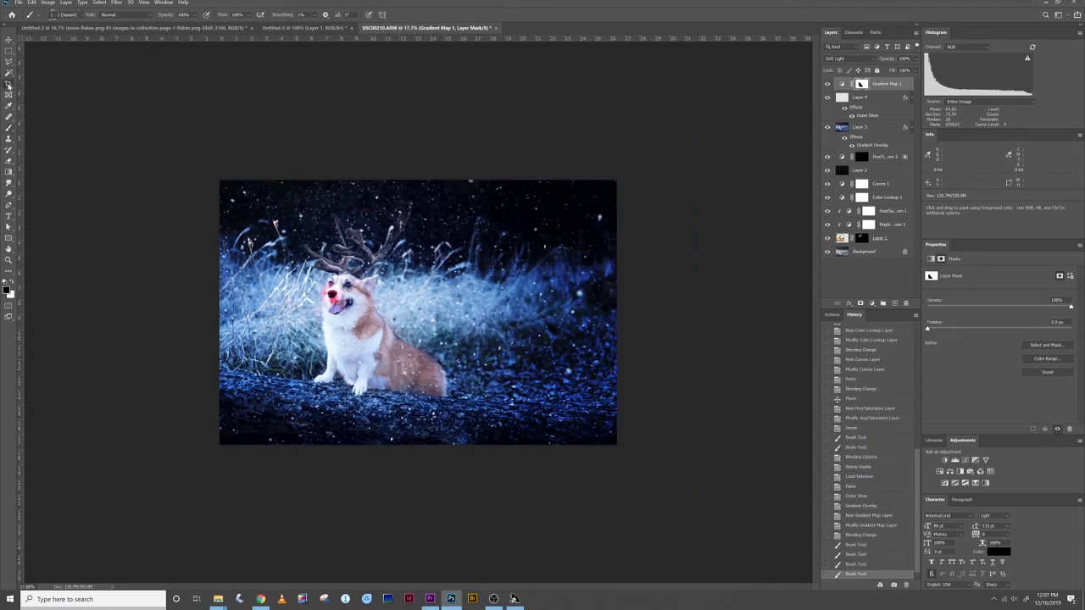
{"action": "left_click", "coordinate": [488, 293]}
{"action": "left_click_drag", "start_coordinate": [488, 293], "coordinate": [540, 288]}
{"action": "key", "text": "Return"}
{"action": "key", "text": "ctrl+plus"}
{"action": "key", "text": "ctrl+plus"}
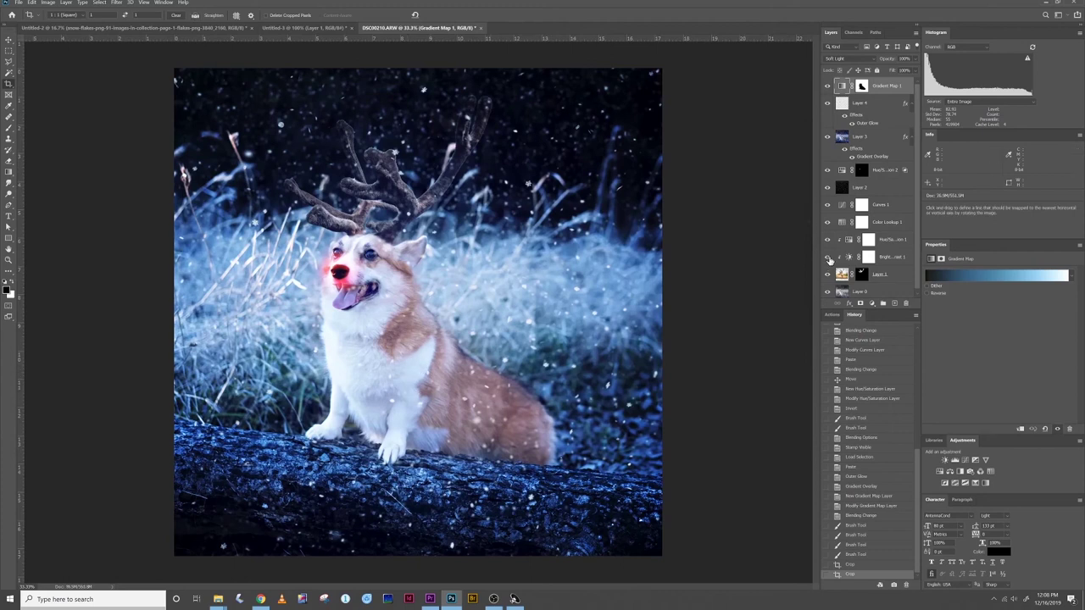
{"action": "scroll", "coordinate": [830, 267], "scroll_direction": "down", "scroll_amount": 1}
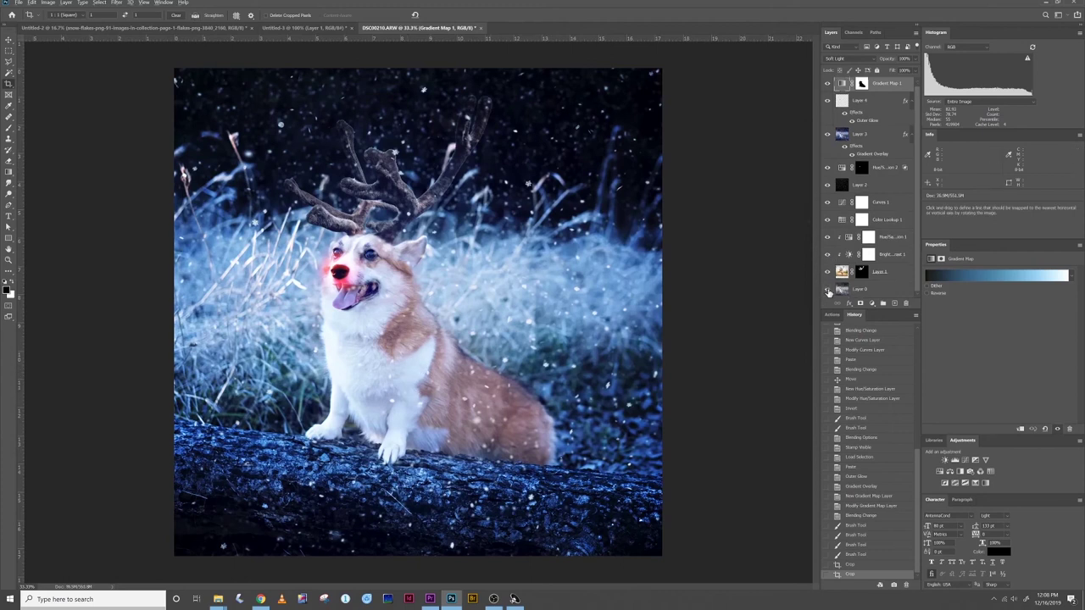
{"action": "left_click", "coordinate": [828, 290], "text": "alt"}
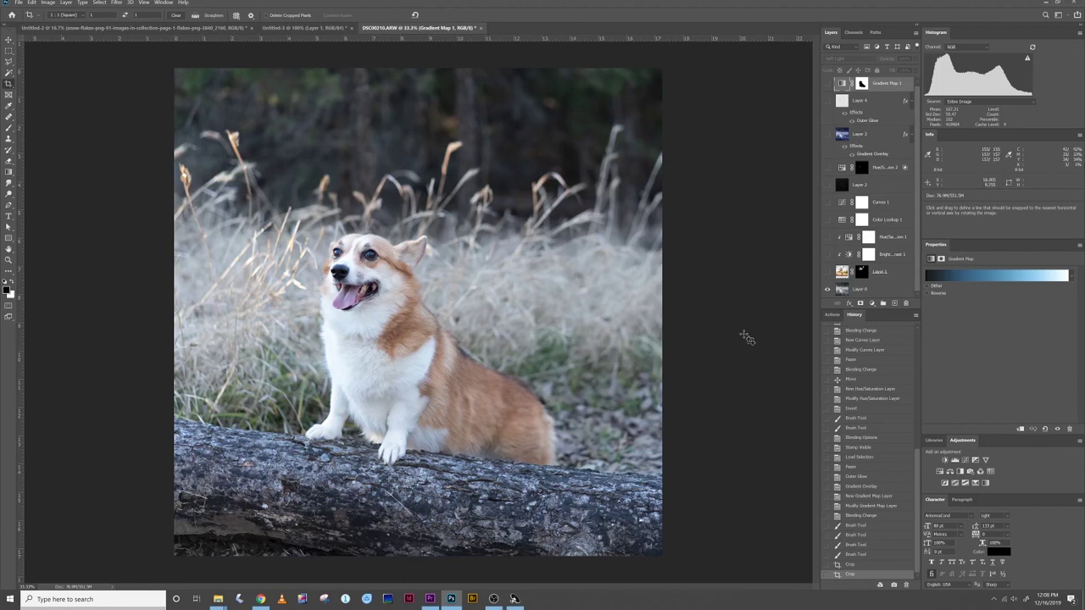
{"action": "left_click", "coordinate": [827, 271]}
{"action": "left_click", "coordinate": [828, 255]}
{"action": "left_click", "coordinate": [827, 237]}
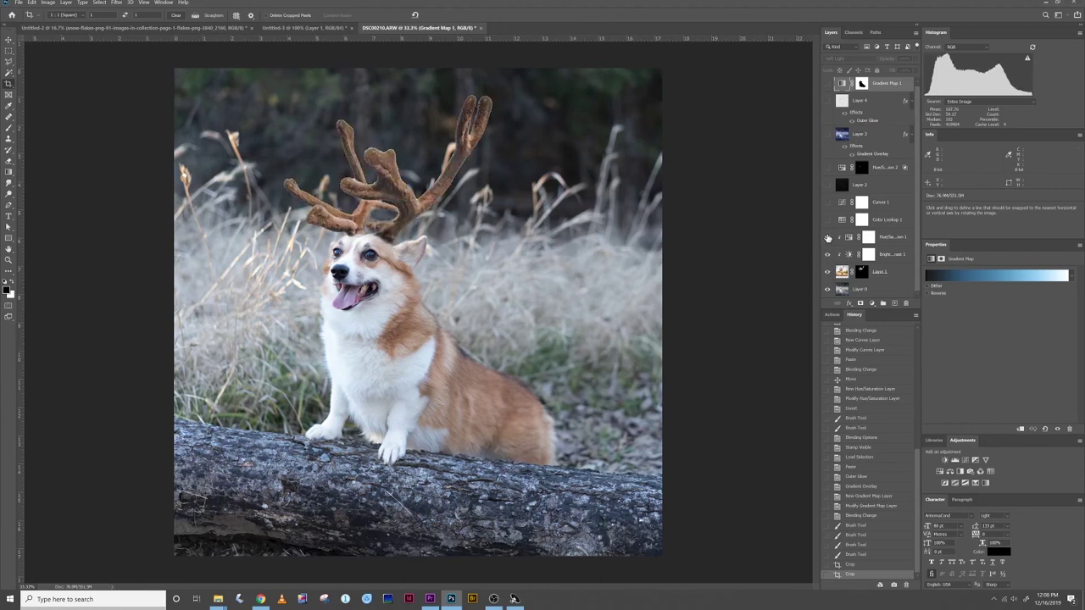
{"action": "left_click", "coordinate": [828, 219]}
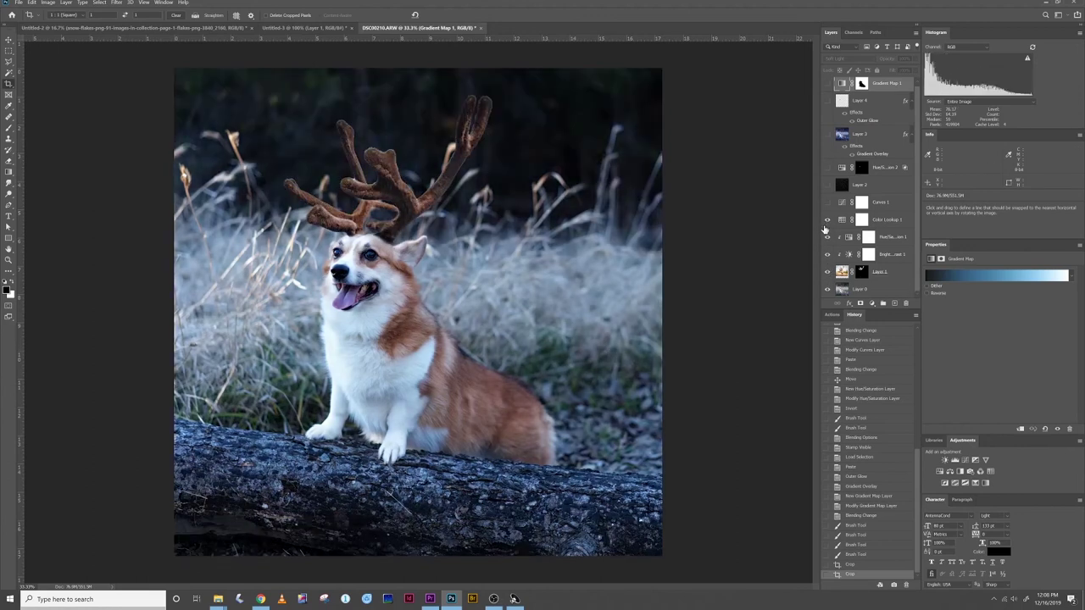
{"action": "left_click", "coordinate": [828, 203]}
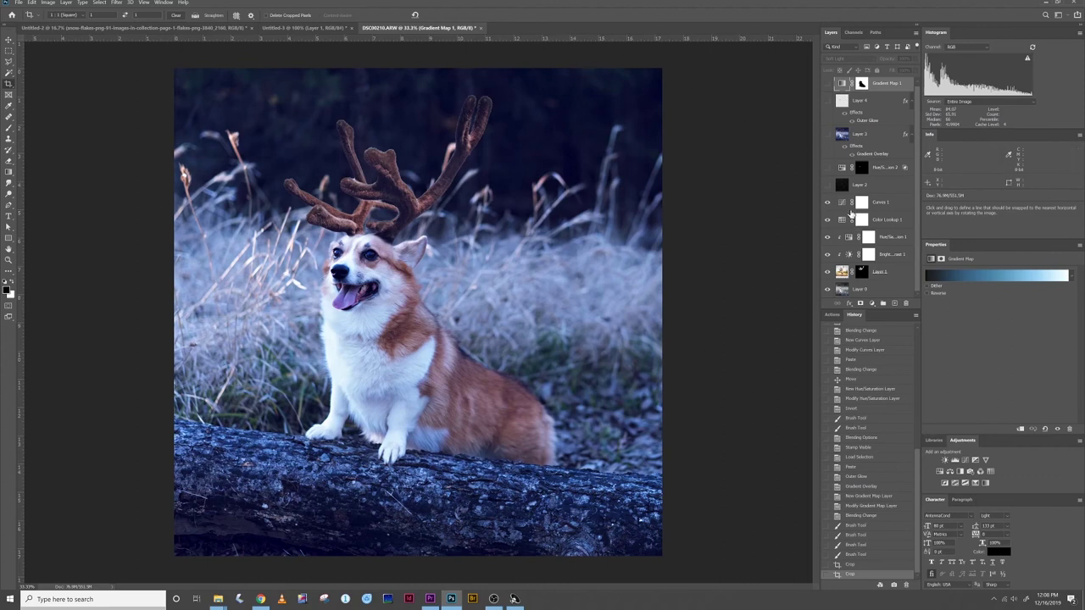
{"action": "left_click", "coordinate": [827, 186]}
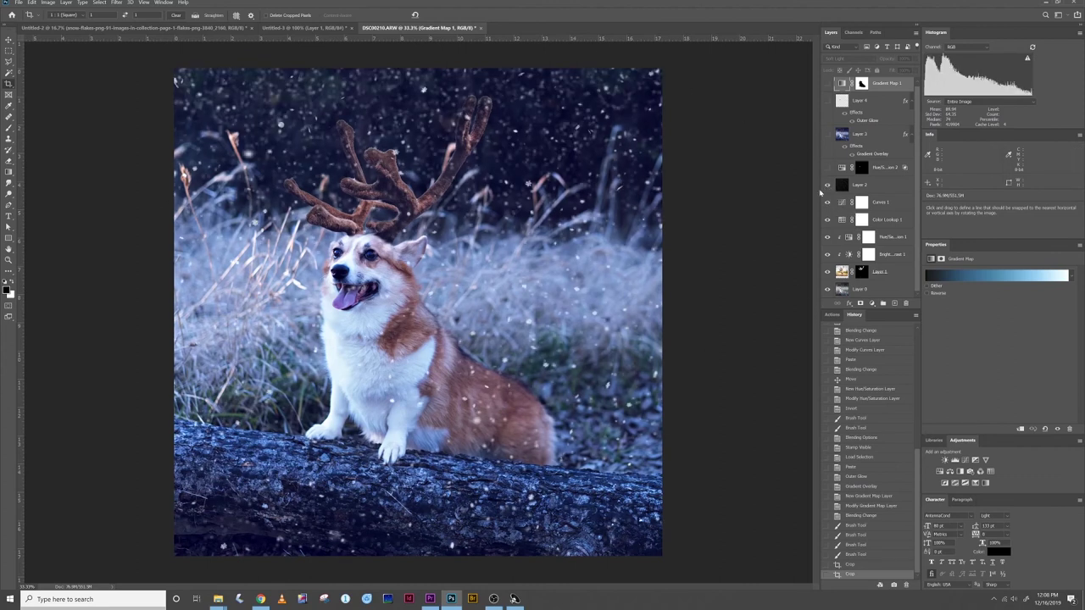
{"action": "left_click", "coordinate": [827, 167]}
{"action": "left_click", "coordinate": [827, 134]}
{"action": "scroll", "coordinate": [826, 135], "scroll_direction": "up", "scroll_amount": 1}
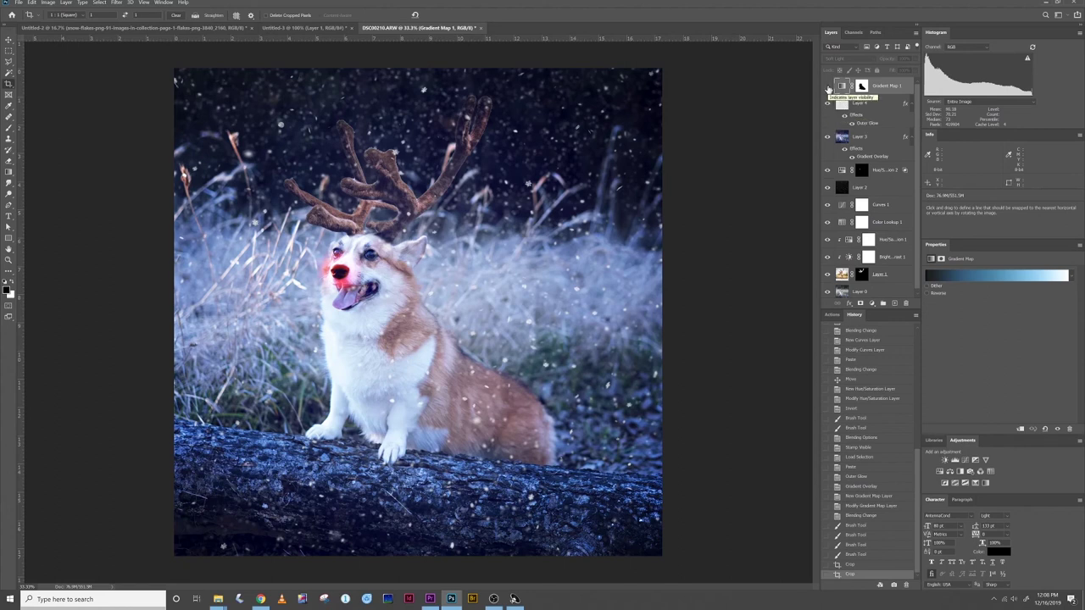
{"action": "left_click", "coordinate": [828, 86]}
{"action": "left_click", "coordinate": [827, 86]}
{"action": "left_click", "coordinate": [828, 86]}
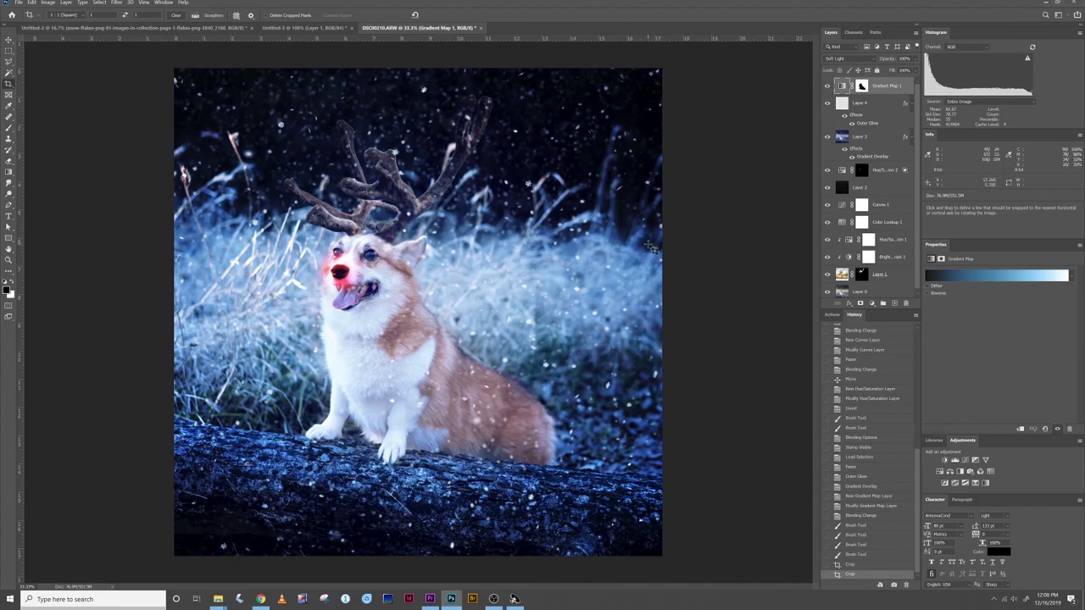